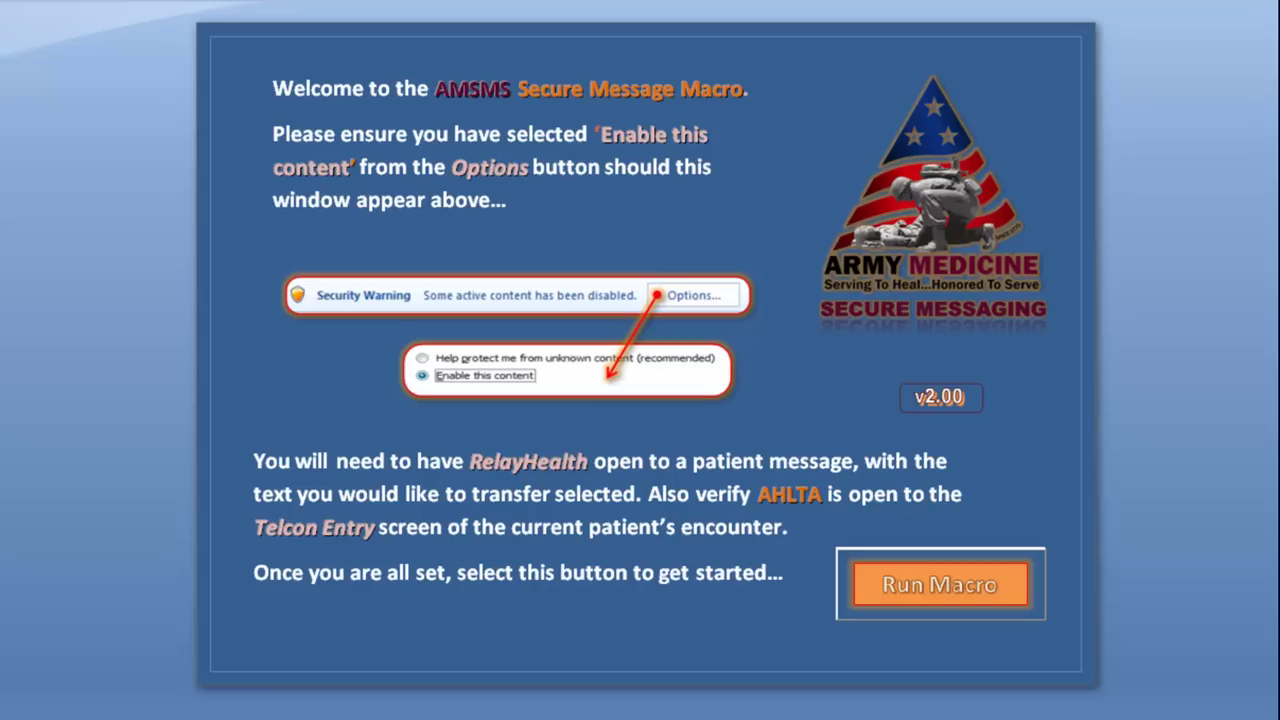
# - Select all of the RelayHealth message text, then return to the Secure Message Macro welcome screen
pyautogui.hotkey('alt', 'Tab')
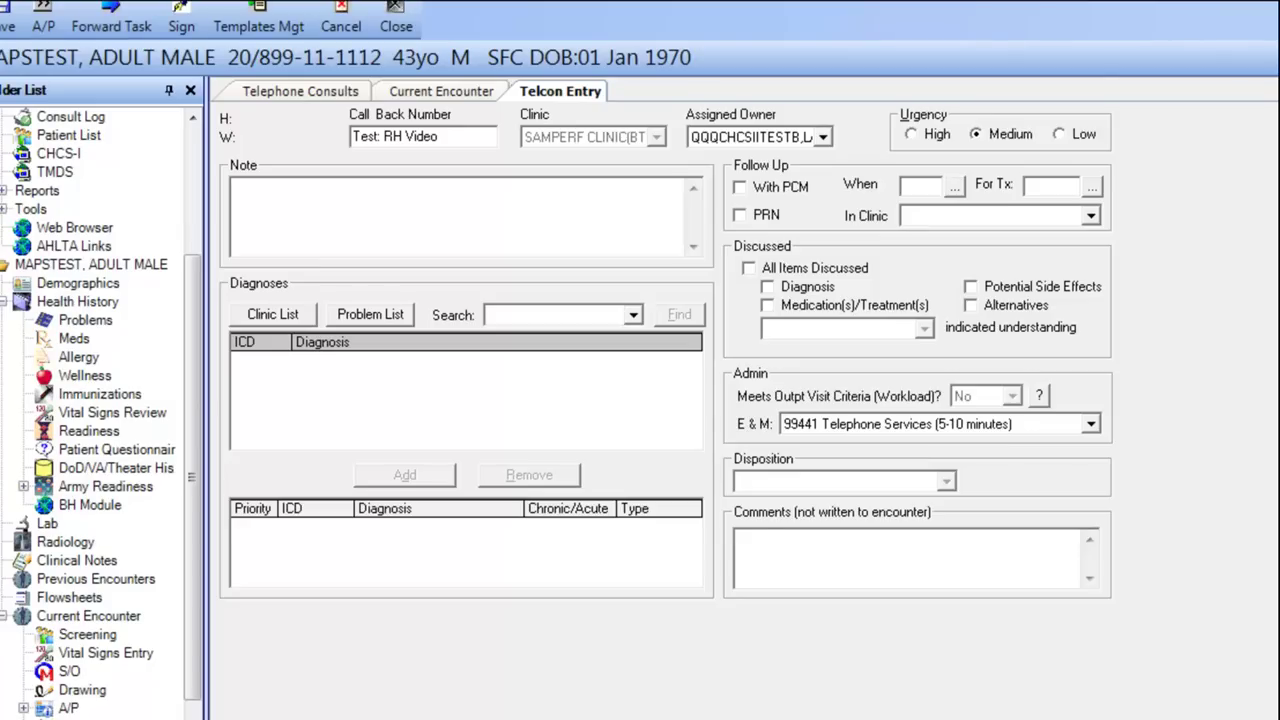
pyautogui.hotkey('alt', 'Tab')
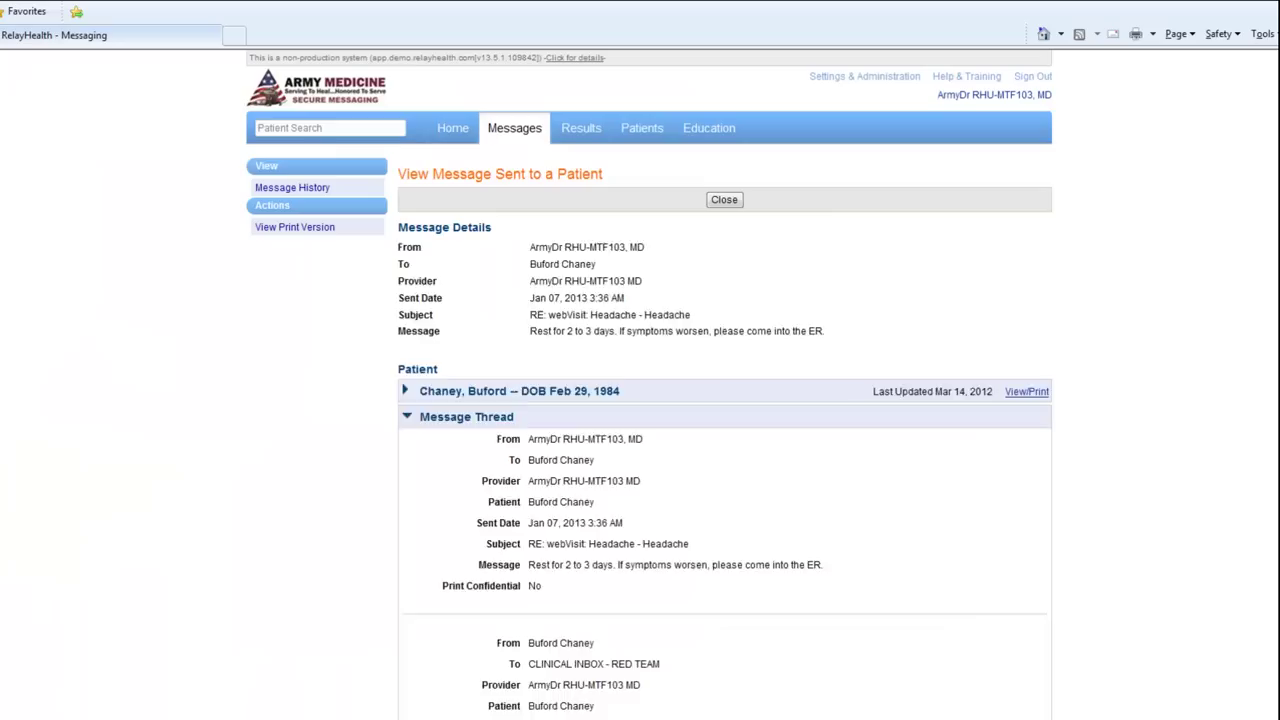
pyautogui.hotkey('ctrl', 'a')
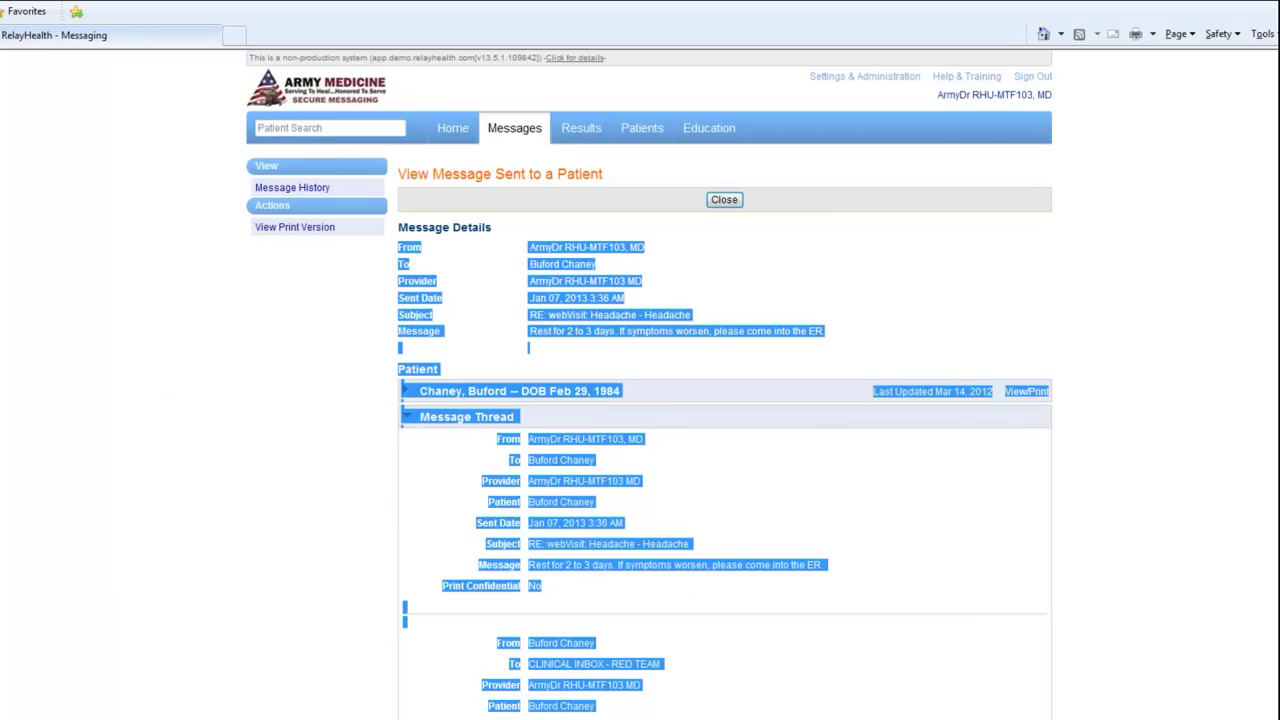
pyautogui.hotkey('alt', 'Tab')
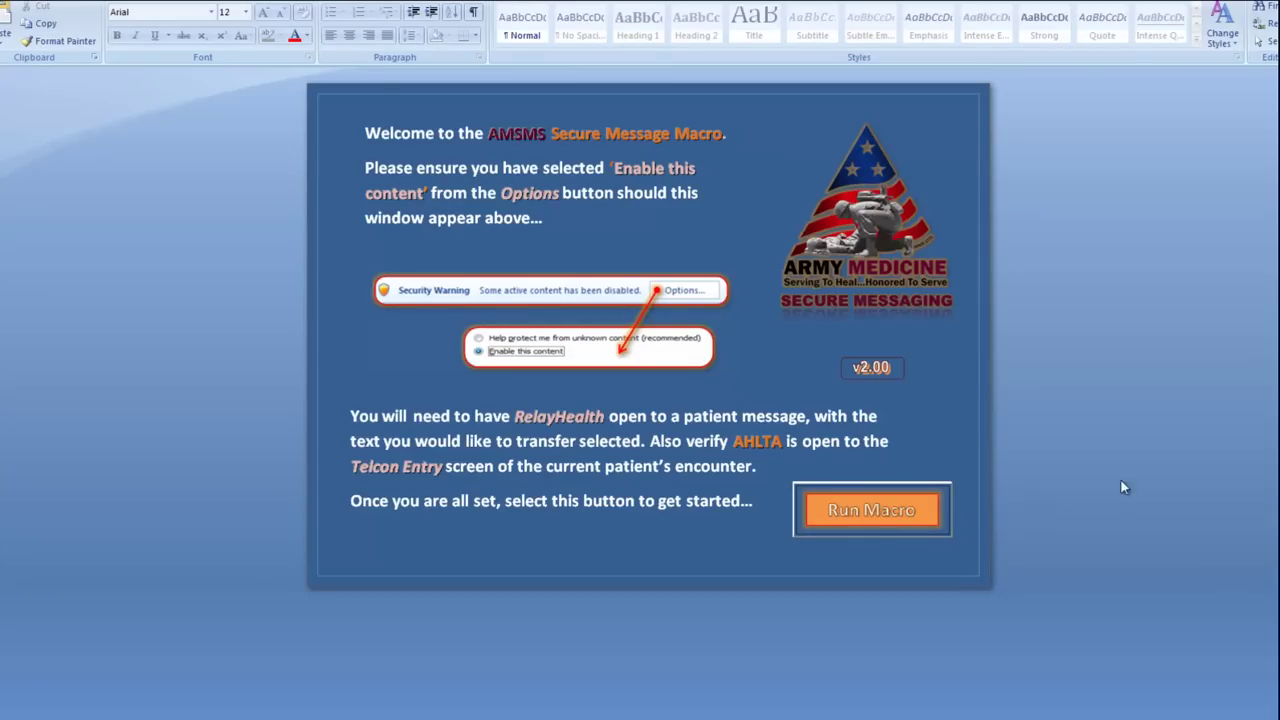
# - Run the macro from the welcome form to bring up its main window
pyautogui.click(912, 524)
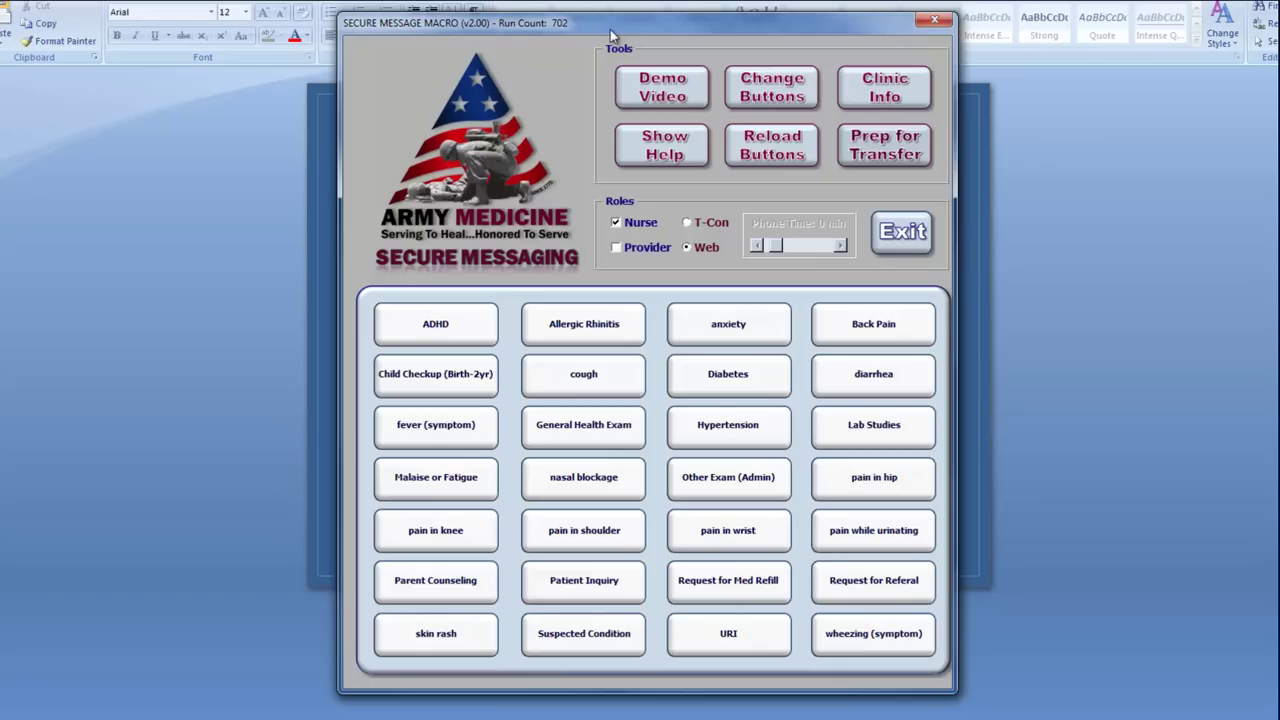
# - Transfer the message to AHLTA as an Allergic Rhinitis telcon, adding procedure 98969 and a secure message note
pyautogui.click(545, 330)
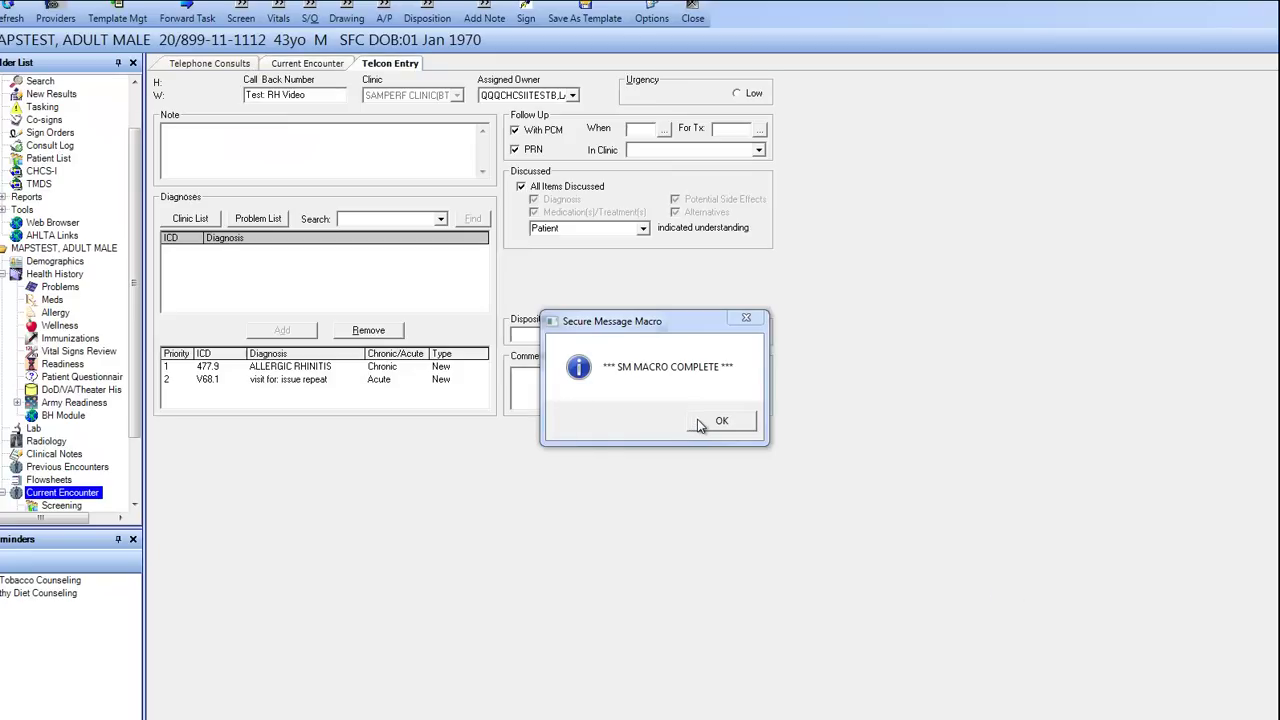
# - Dismiss the completion box and insert the 'all' AutoText HPI on upper respiratory symptoms into the note
pyautogui.click(721, 420)
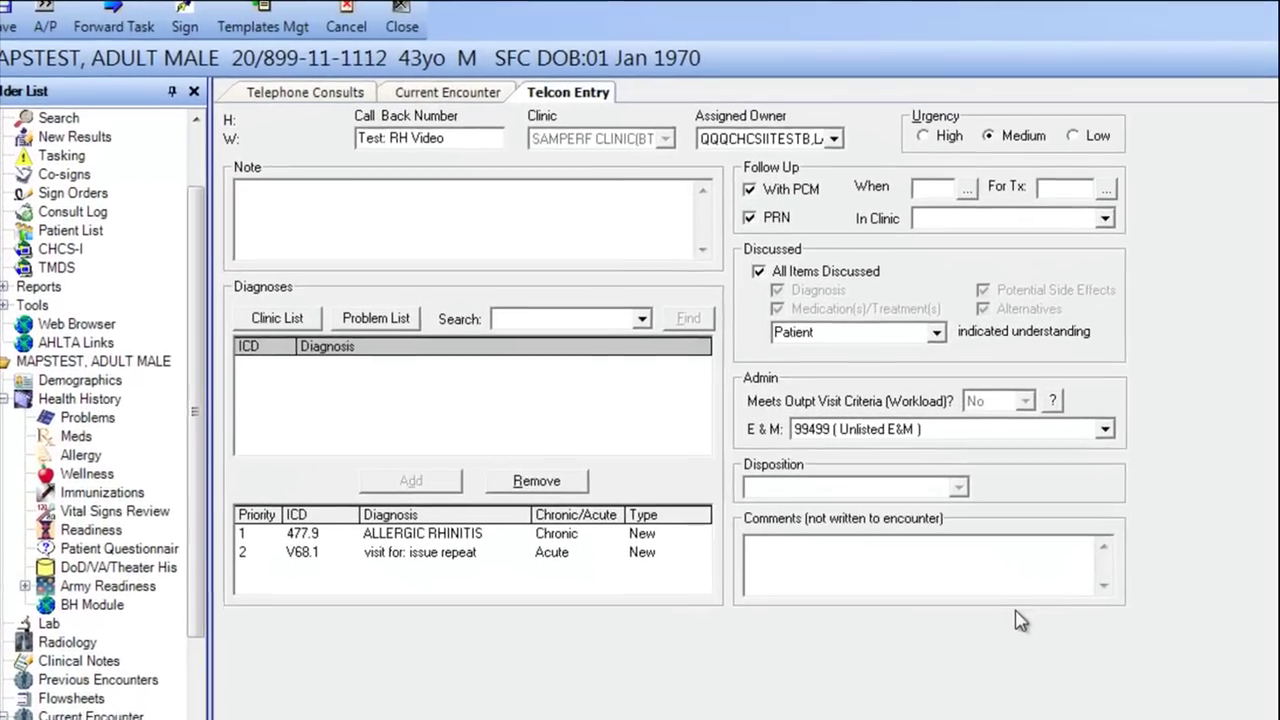
pyautogui.click(581, 224)
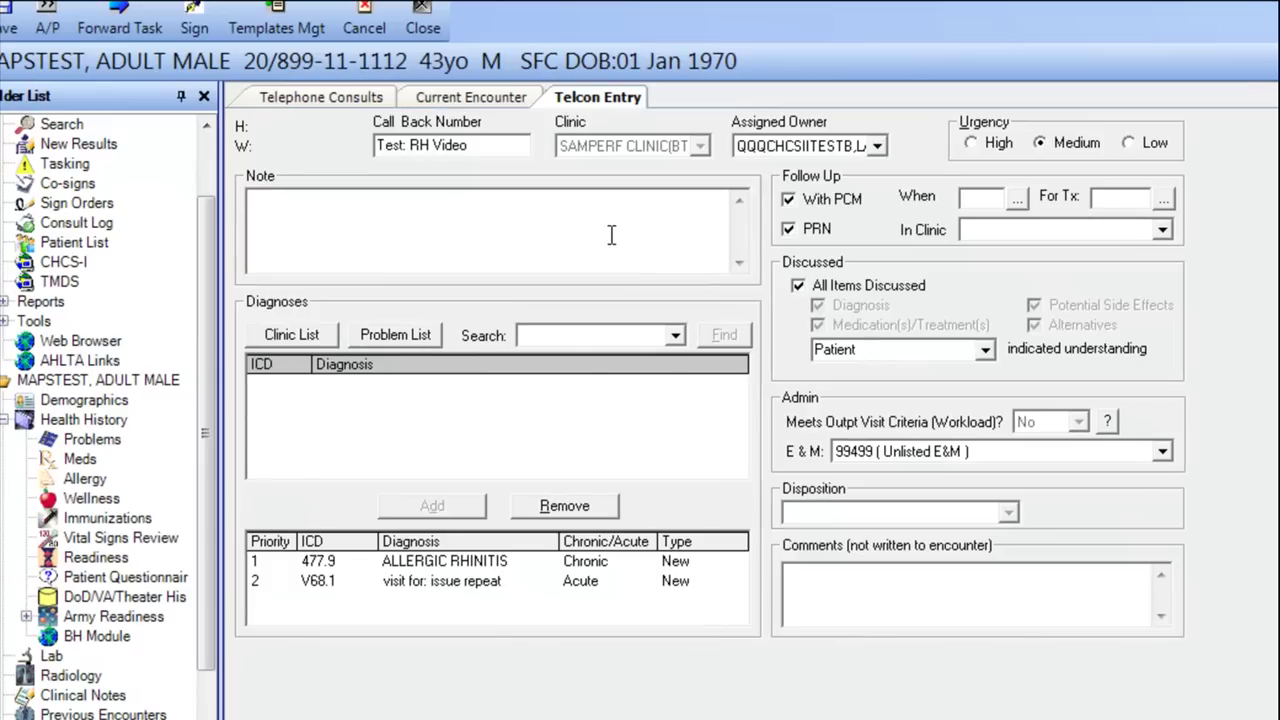
pyautogui.write('all')
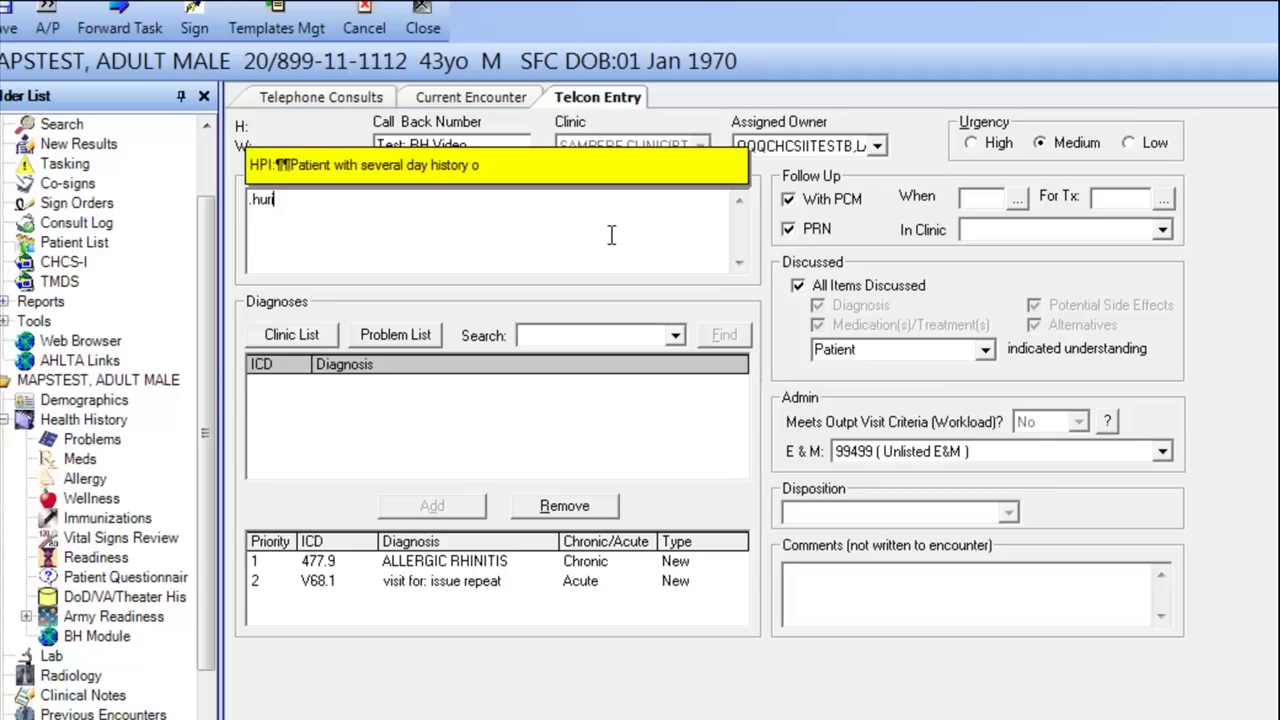
pyautogui.press('Return')
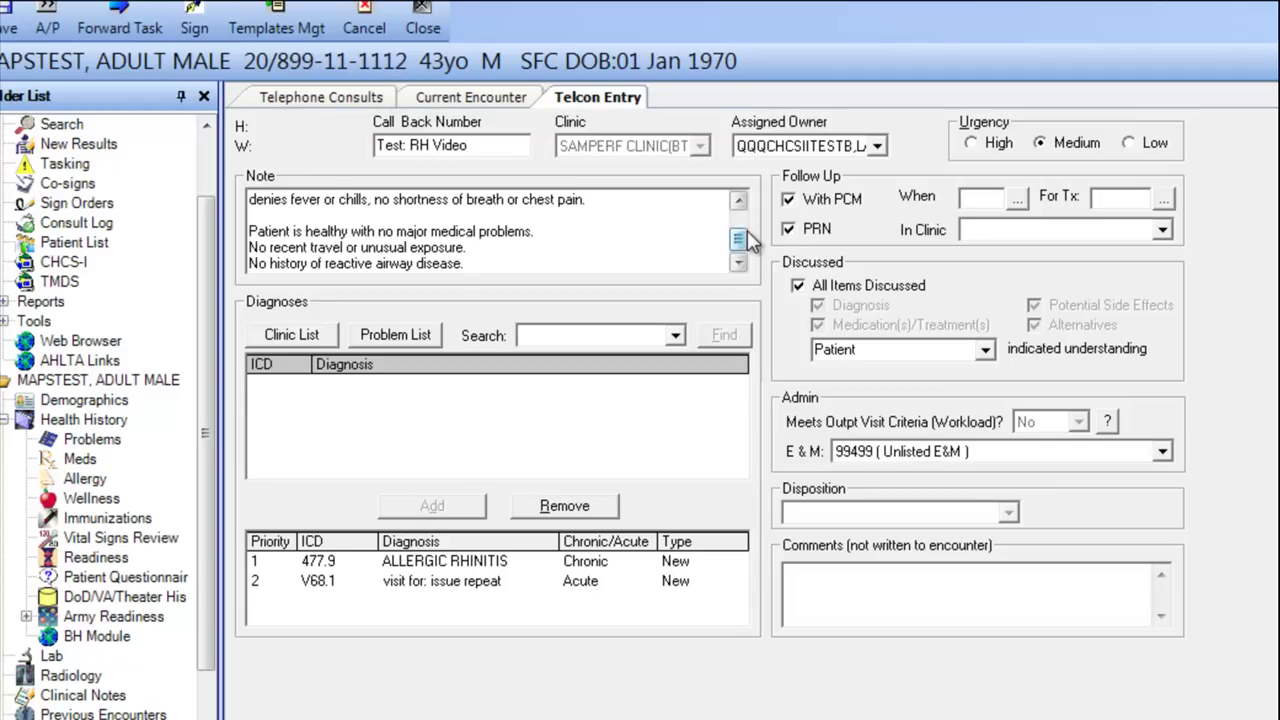
pyautogui.moveTo(739, 240); pyautogui.dragTo(747, 214)
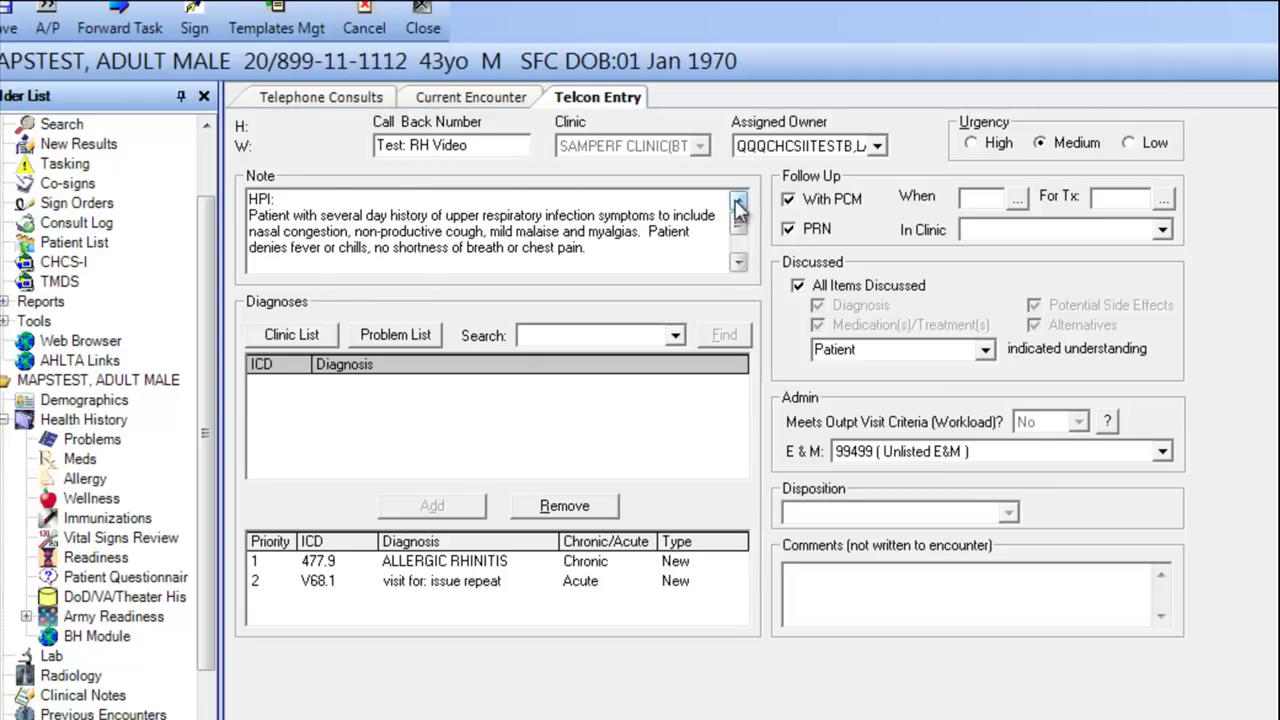
# - Review the encounter's notes on the Current Encounter tab
pyautogui.click(498, 104)
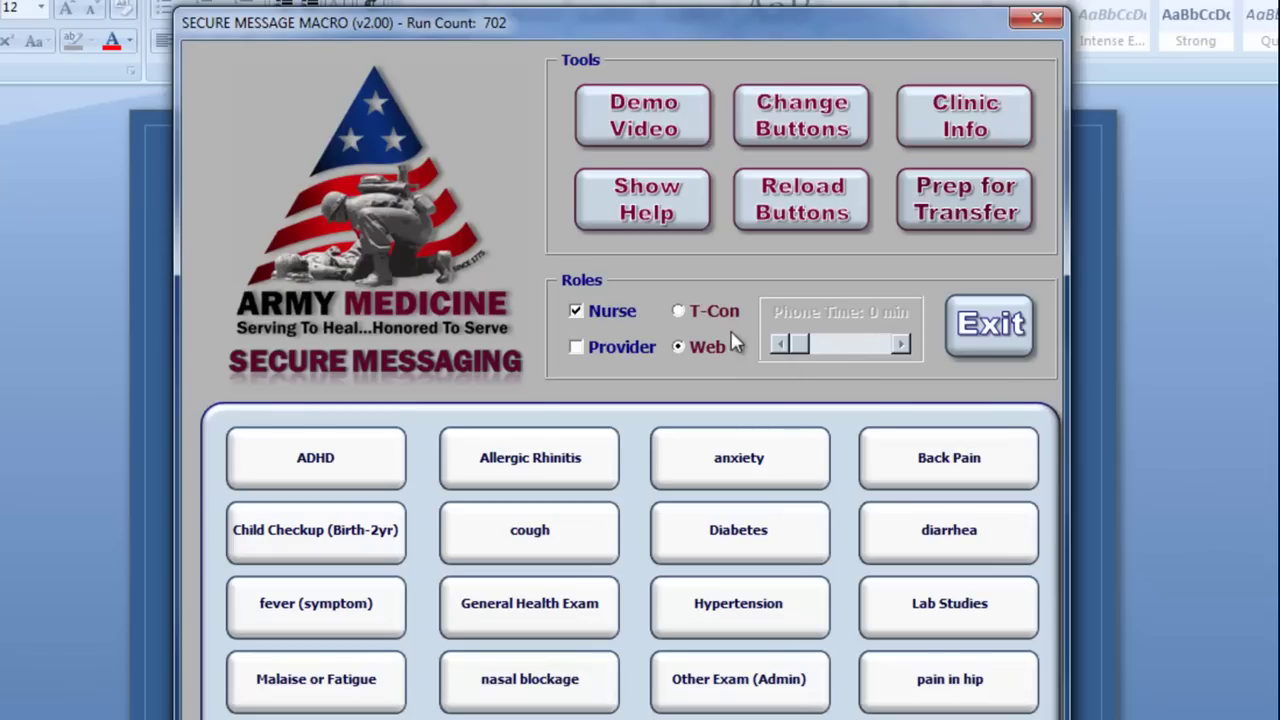
# - Switch the role from Web to T-Con and set Phone Time to 20 min
pyautogui.click(704, 314)
pyautogui.click(795, 344)
pyautogui.moveTo(795, 344); pyautogui.dragTo(834, 346)
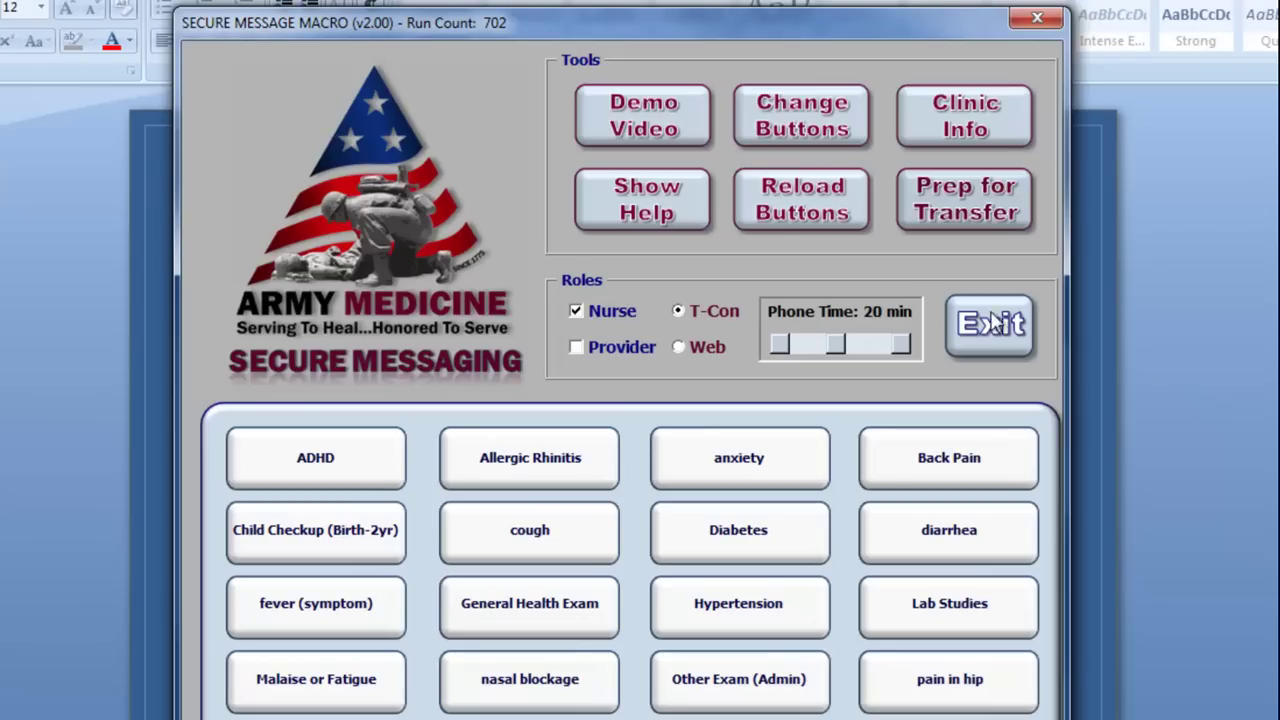
# - Open the macro's help guide and page forward to the How to Run the SM Macro page
pyautogui.click(648, 203)
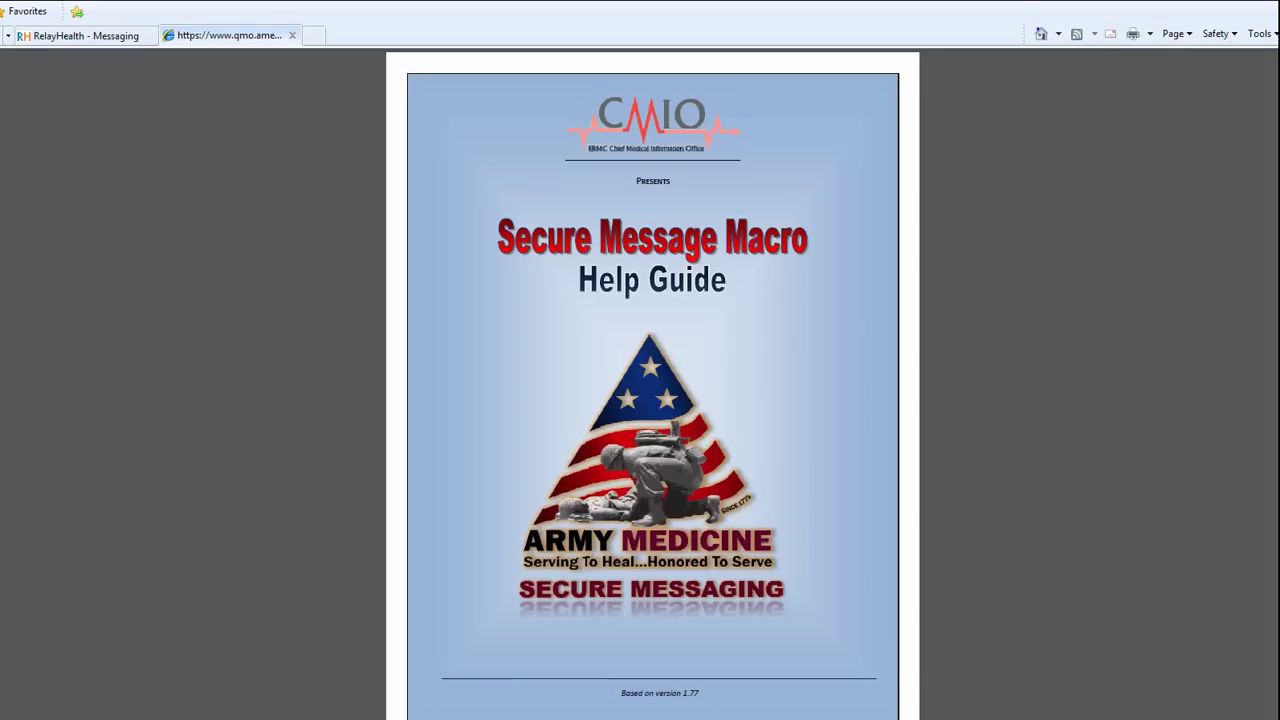
pyautogui.moveTo(620, 706)
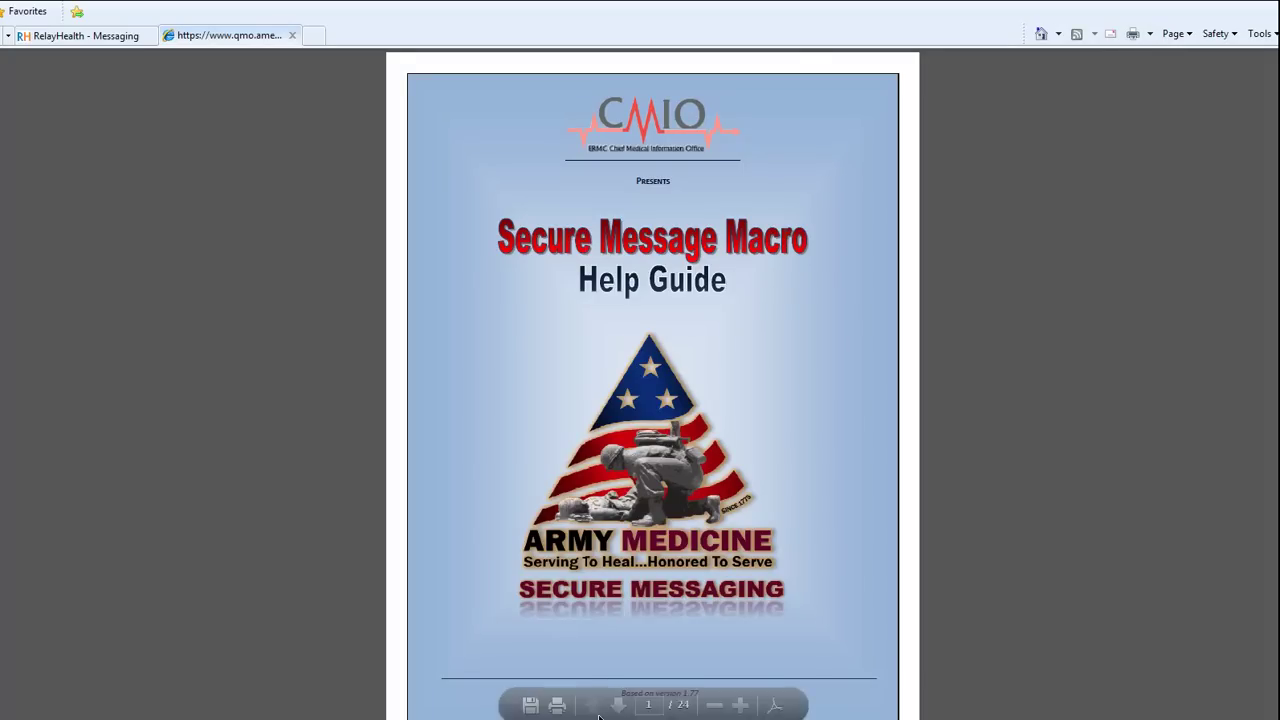
pyautogui.click(618, 706)
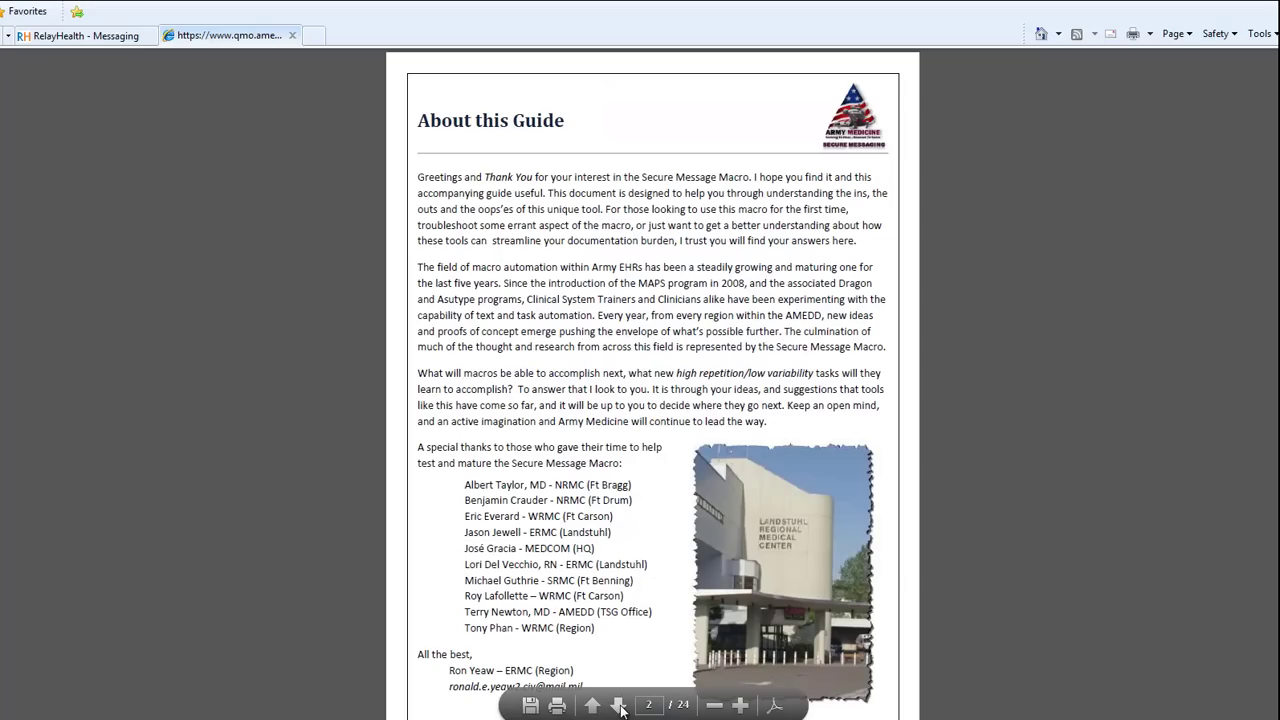
pyautogui.click(618, 706)
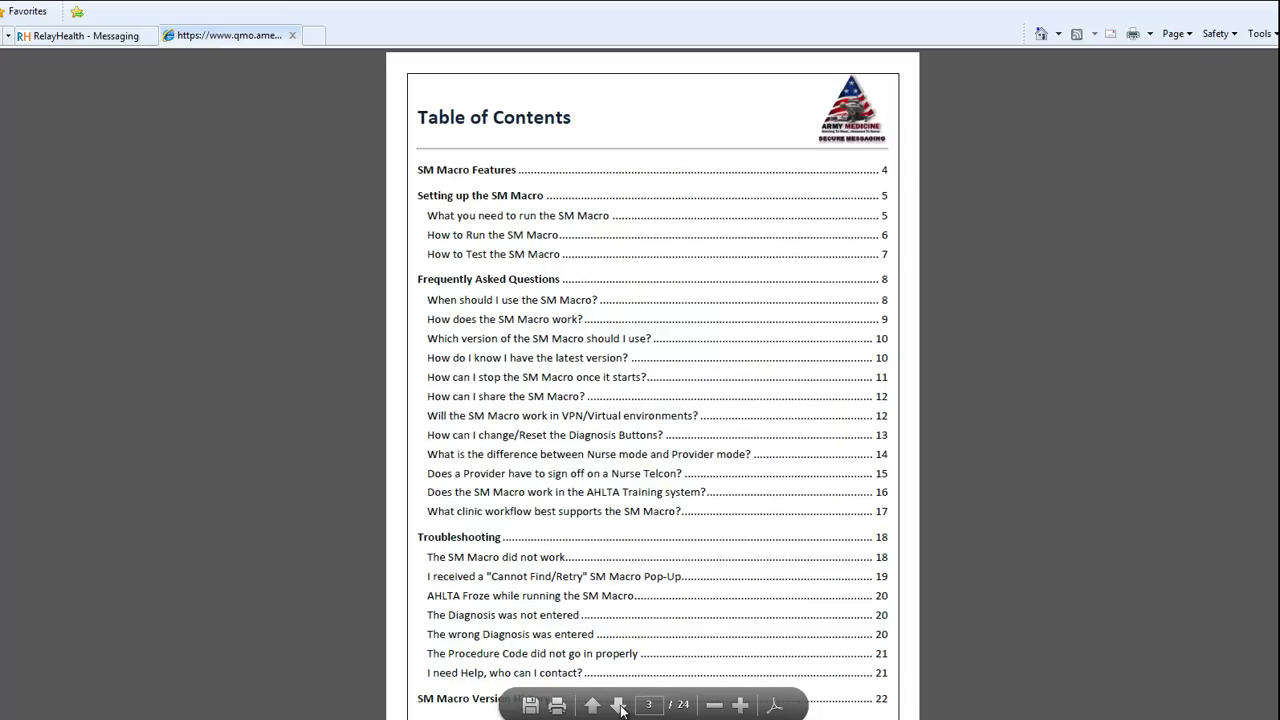
pyautogui.click(618, 706)
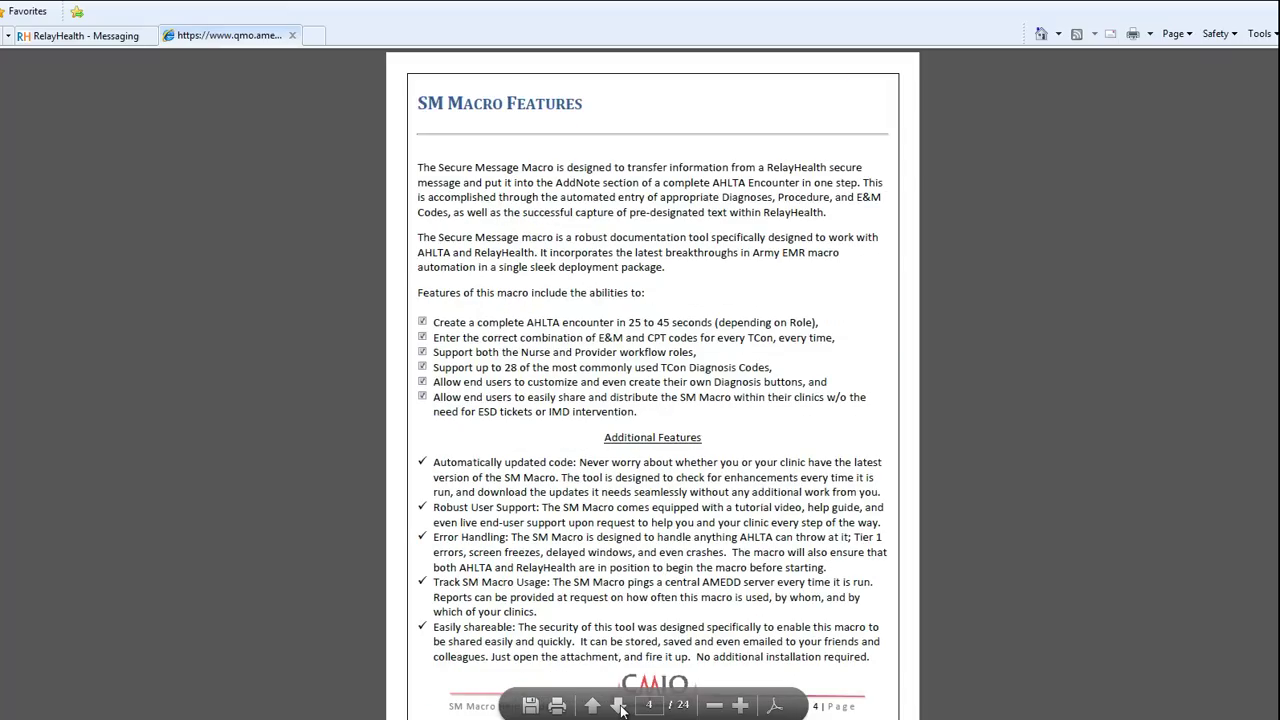
pyautogui.click(618, 706)
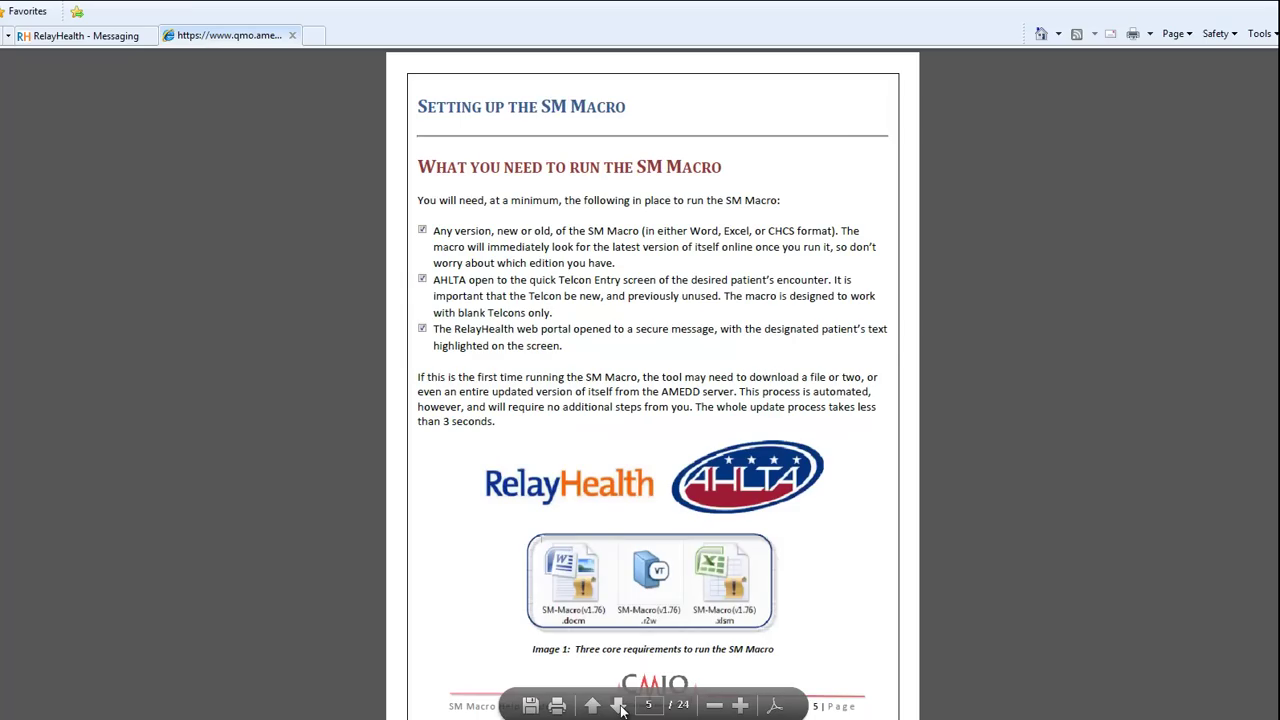
pyautogui.click(618, 706)
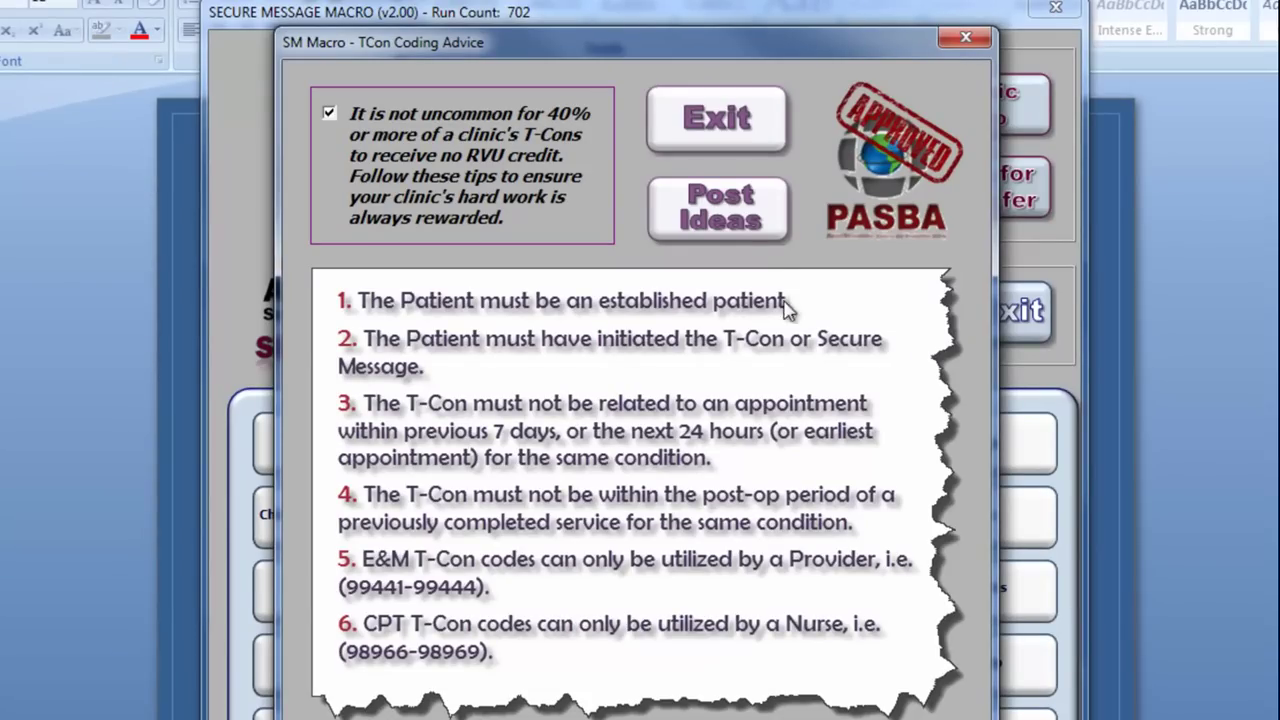
# - View the Post Ideas feedback page, then close the TCon Coding Advice panel
pyautogui.click(737, 215)
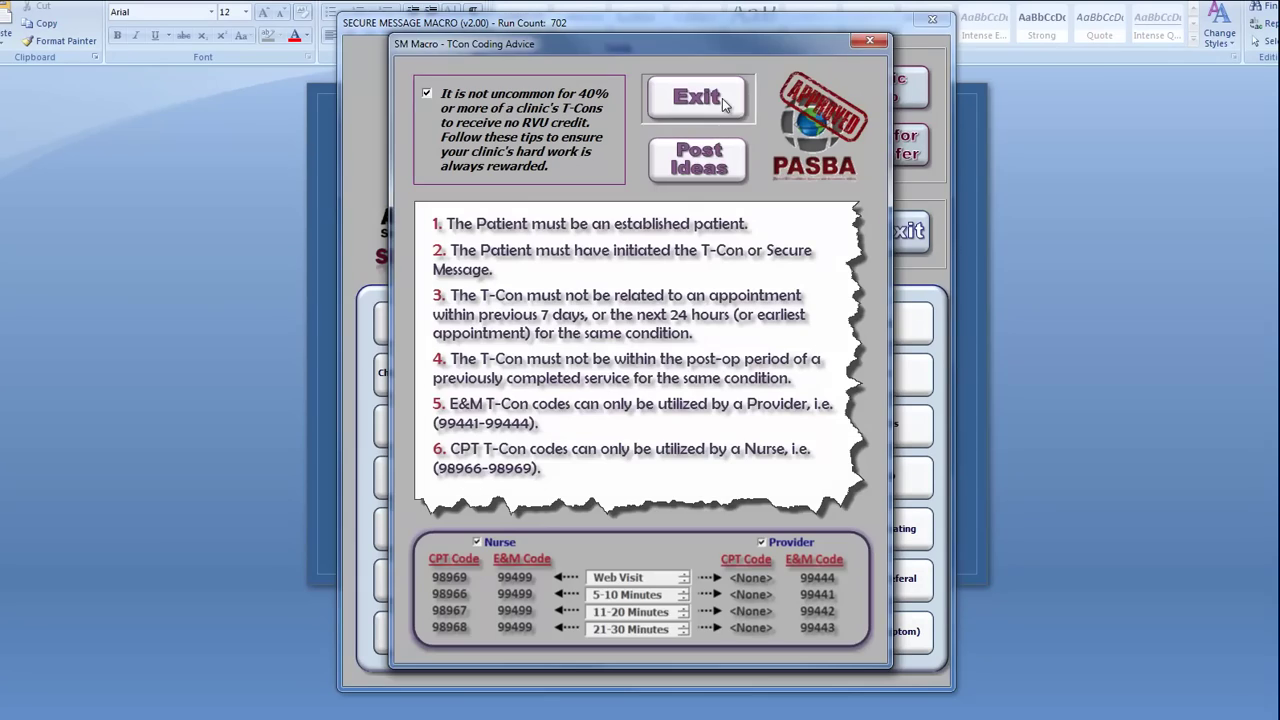
pyautogui.click(722, 98)
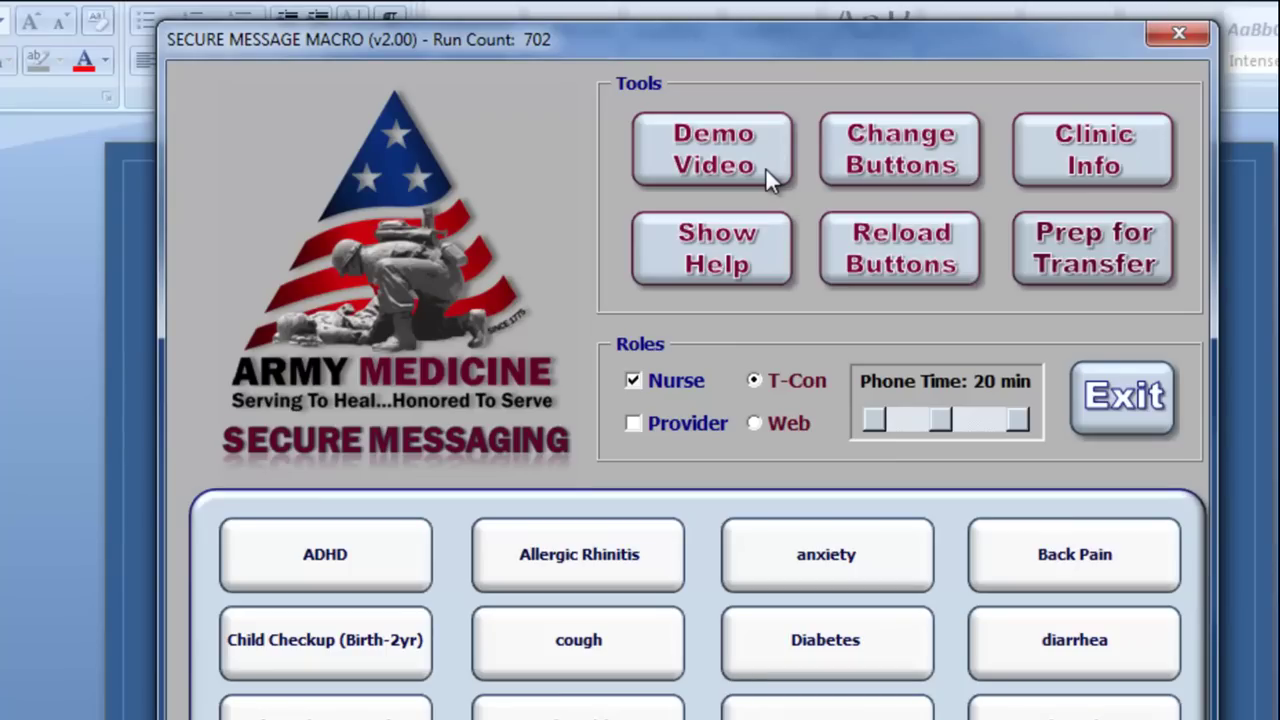
# - In SM-Macro-DX_Codes.txt, replace the Code 1 label ADHD with TEST and delete codes 22–28
pyautogui.click(876, 158)
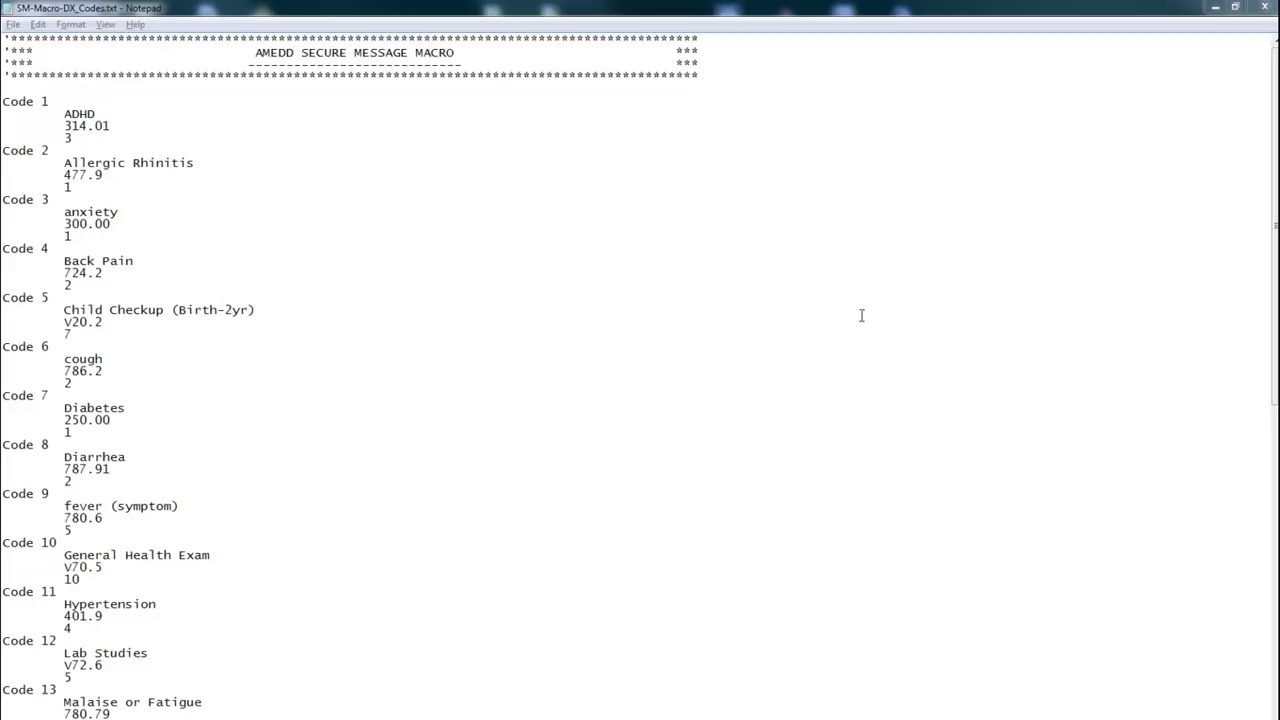
pyautogui.moveTo(100, 113); pyautogui.dragTo(56, 112)
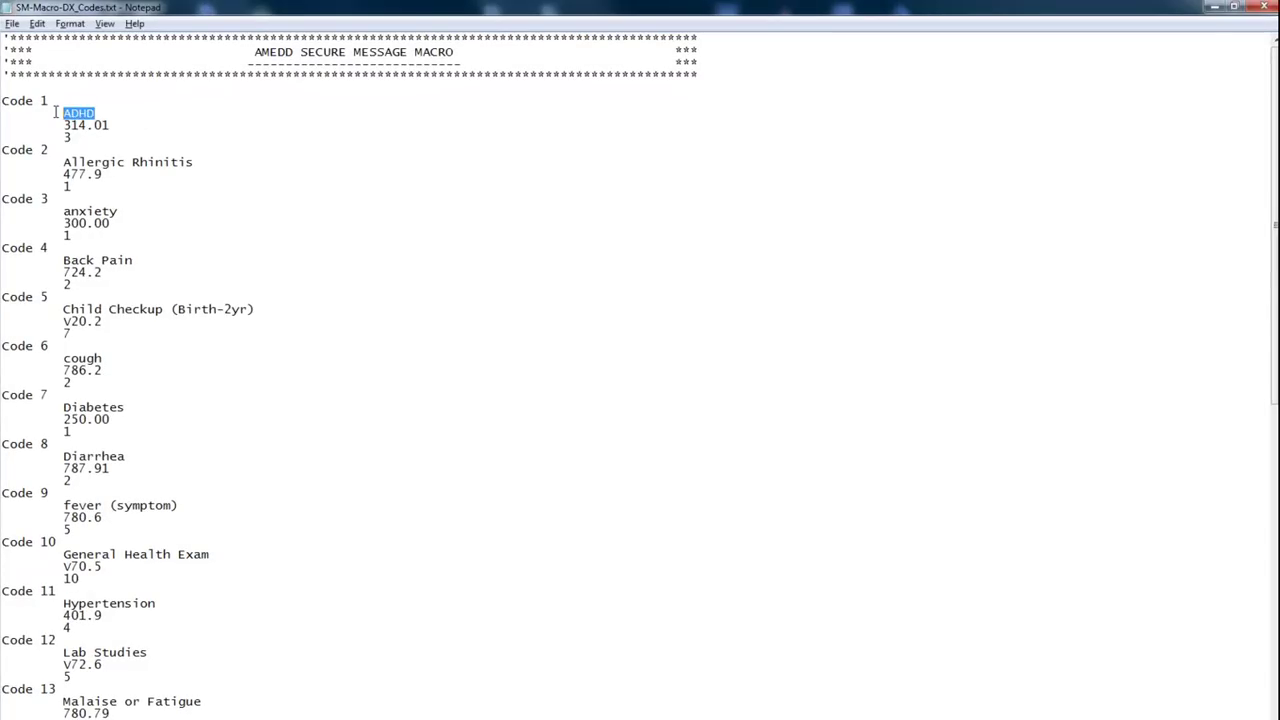
pyautogui.press('BackSpace')
pyautogui.write('TEST')
pyautogui.scroll(-20, 335, 375)
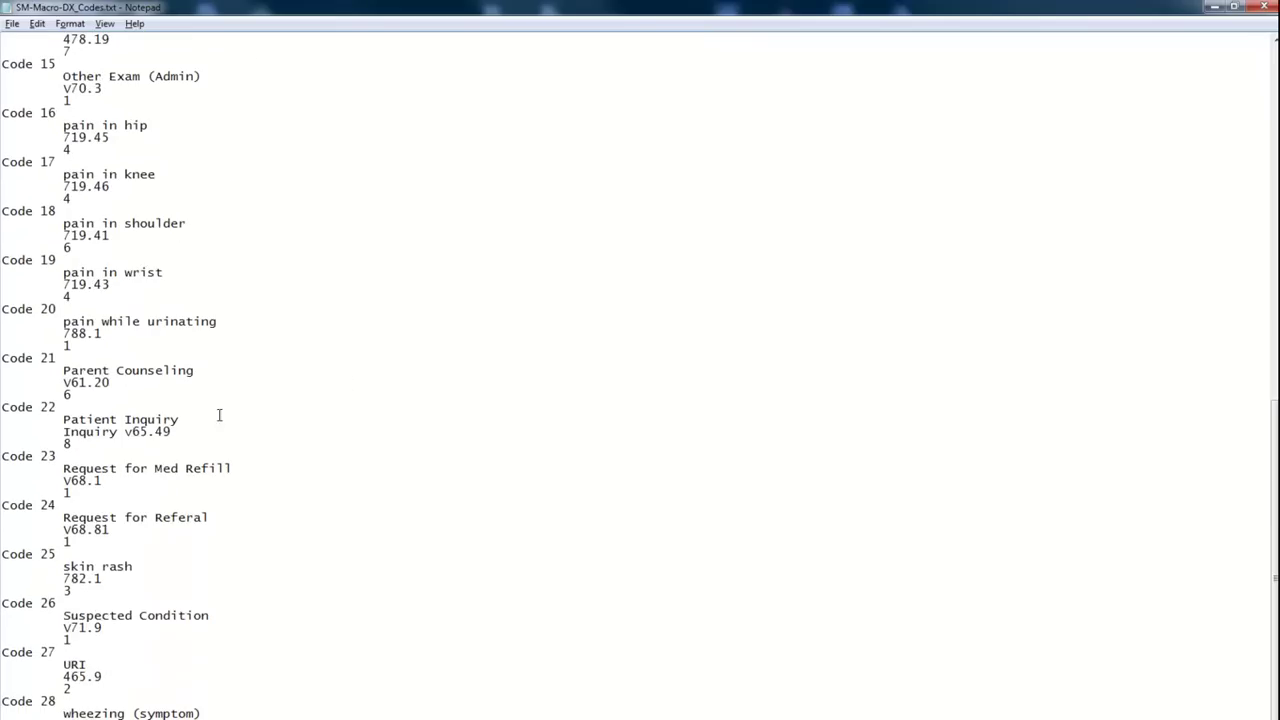
pyautogui.moveTo(5, 404); pyautogui.dragTo(285, 703)
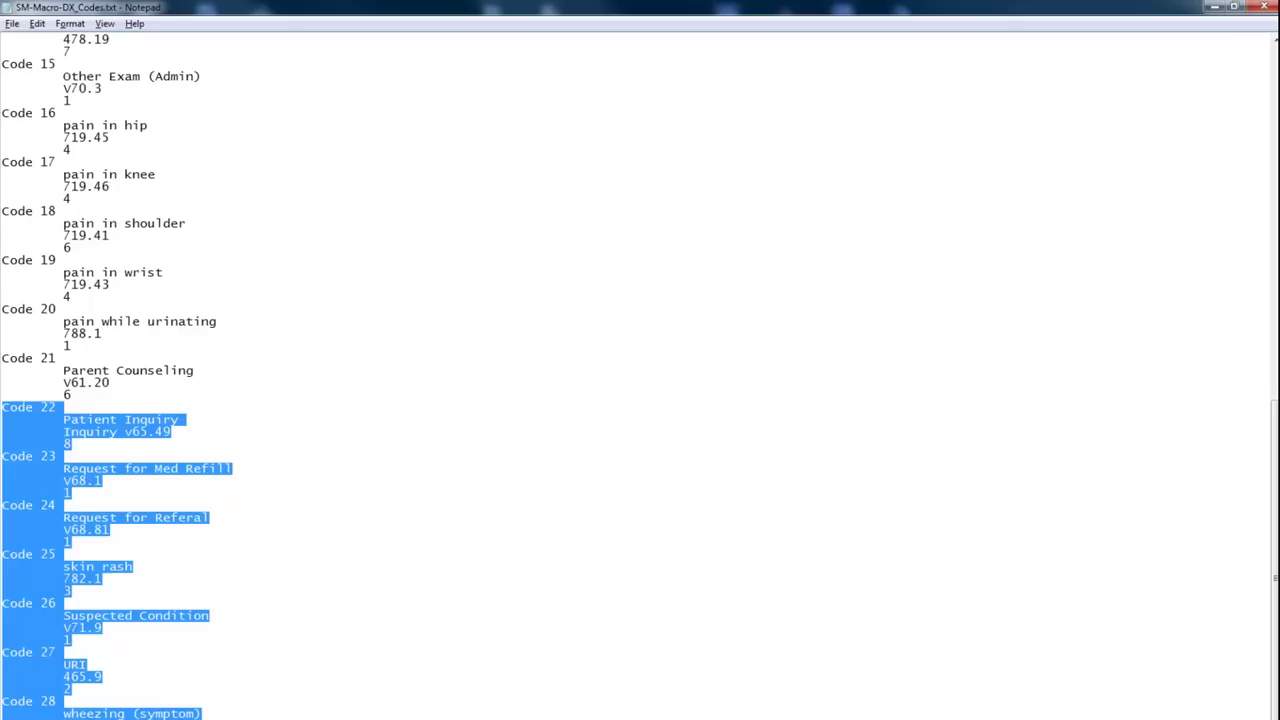
pyautogui.press('BackSpace')
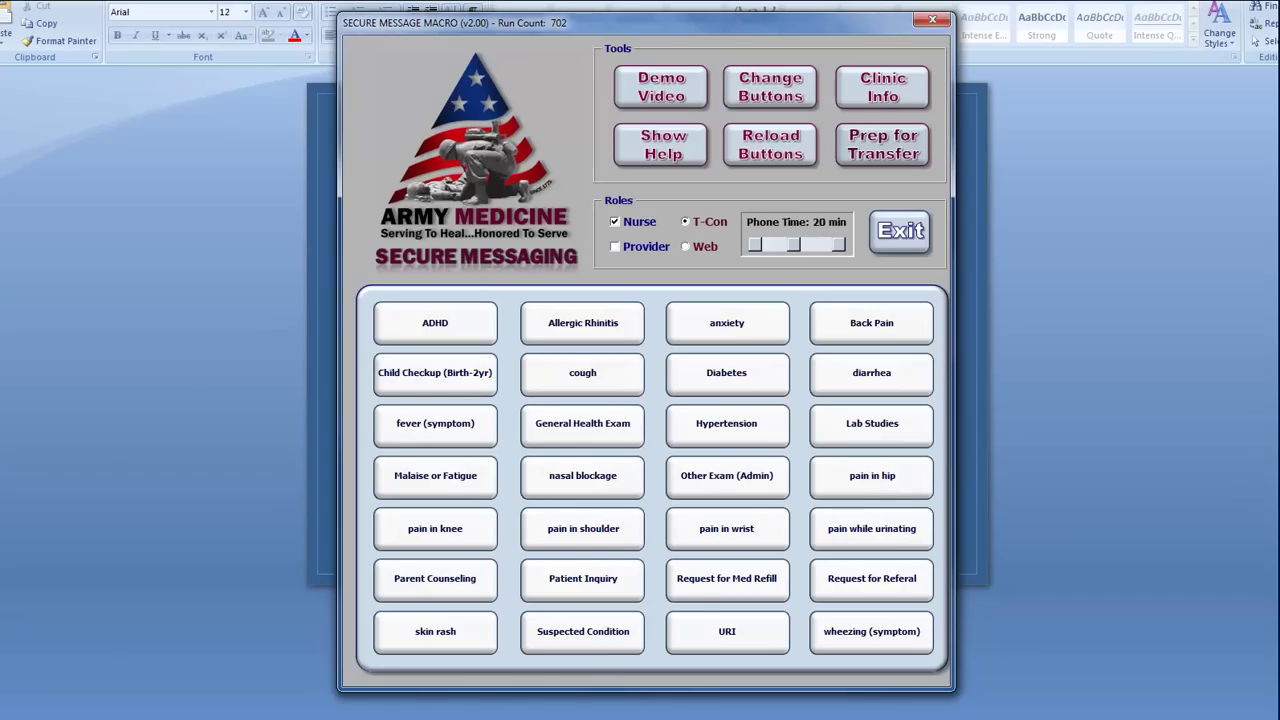
# - Reload the diagnosis buttons, then limit refill T-Cons to providers with nurse protocol approval in Clinic Info
pyautogui.click(760, 145)
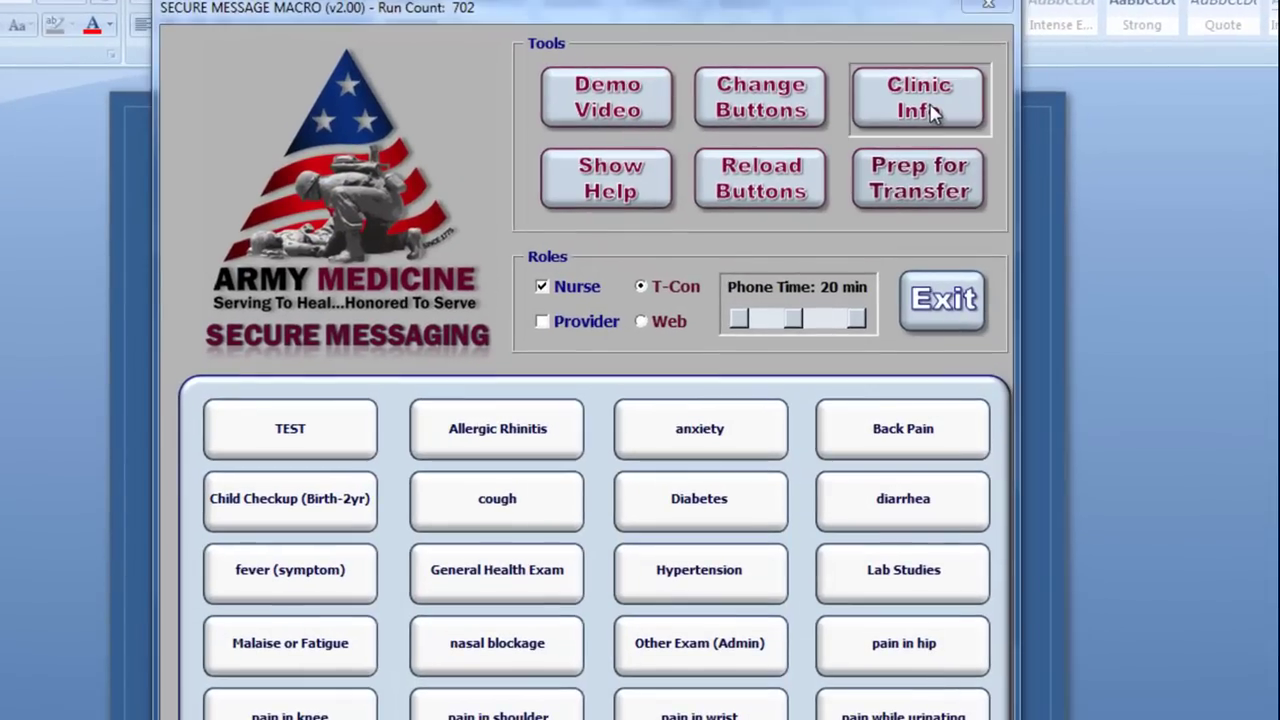
pyautogui.click(930, 112)
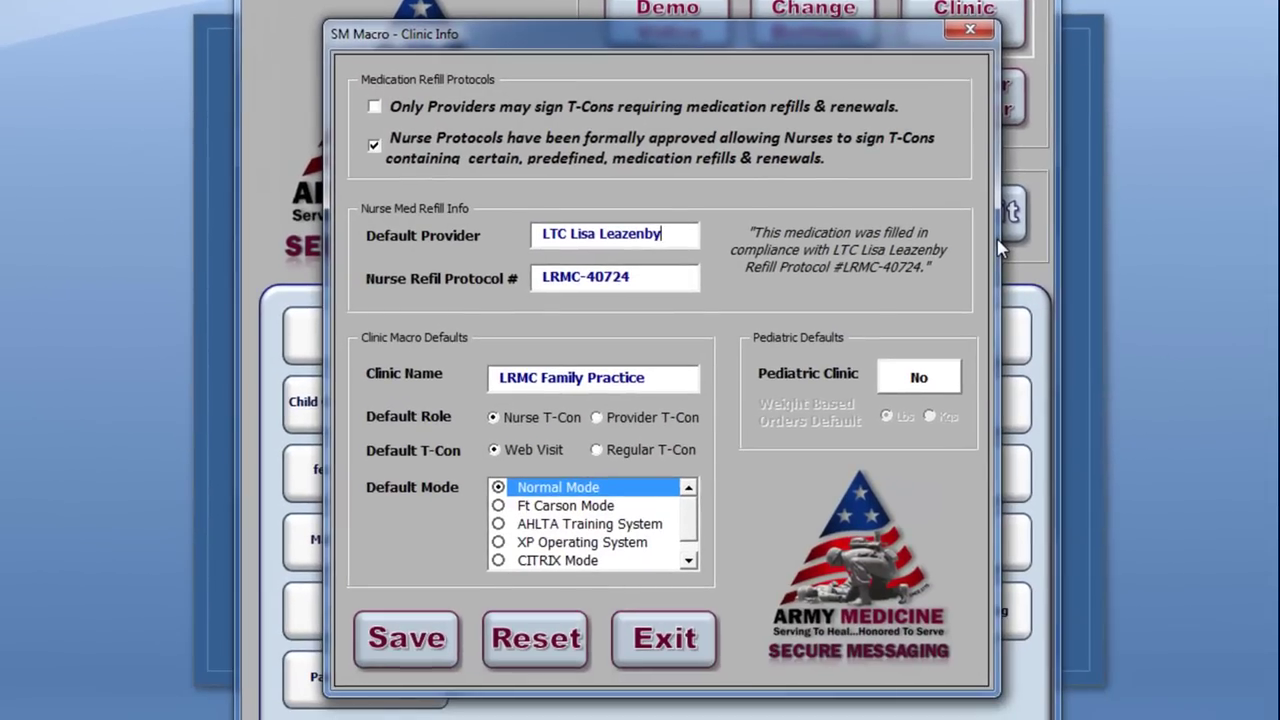
pyautogui.click(455, 107)
pyautogui.click(461, 144)
# - Make Provider T-Con, Regular T-Con and AHLTA Training System the defaults and save the clinic settings
pyautogui.press('Tab')
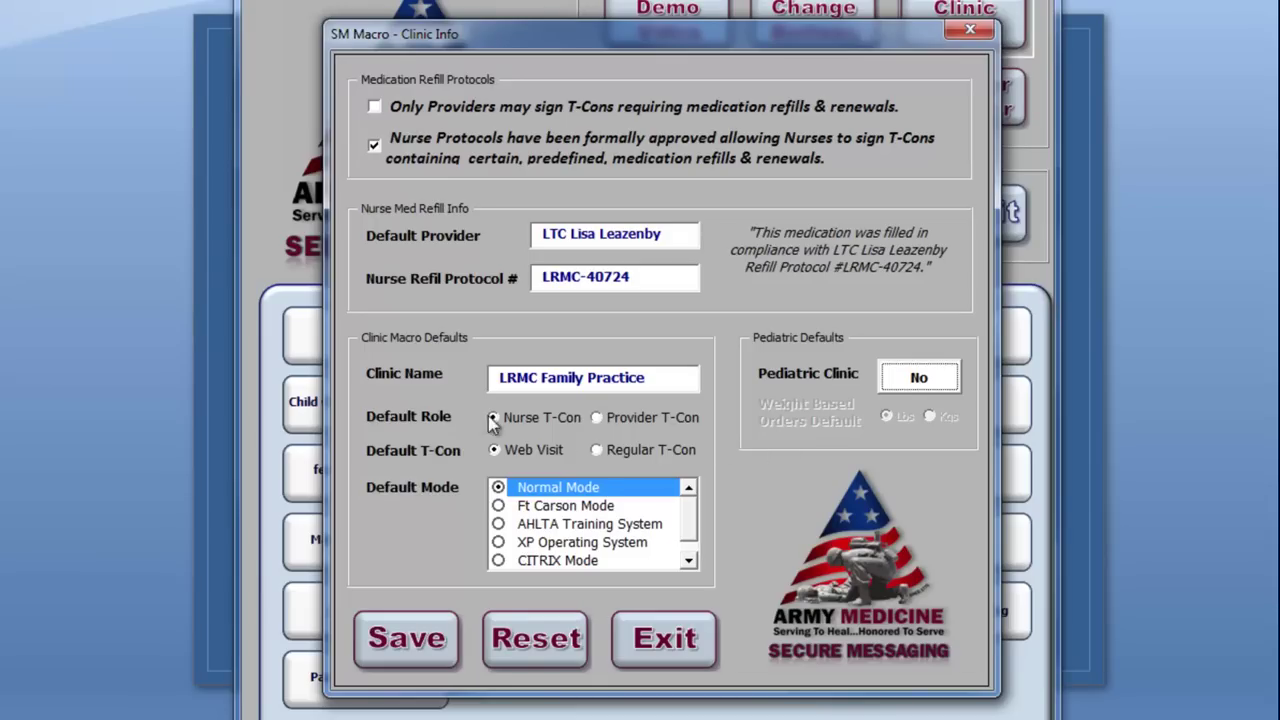
pyautogui.click(632, 420)
pyautogui.click(632, 455)
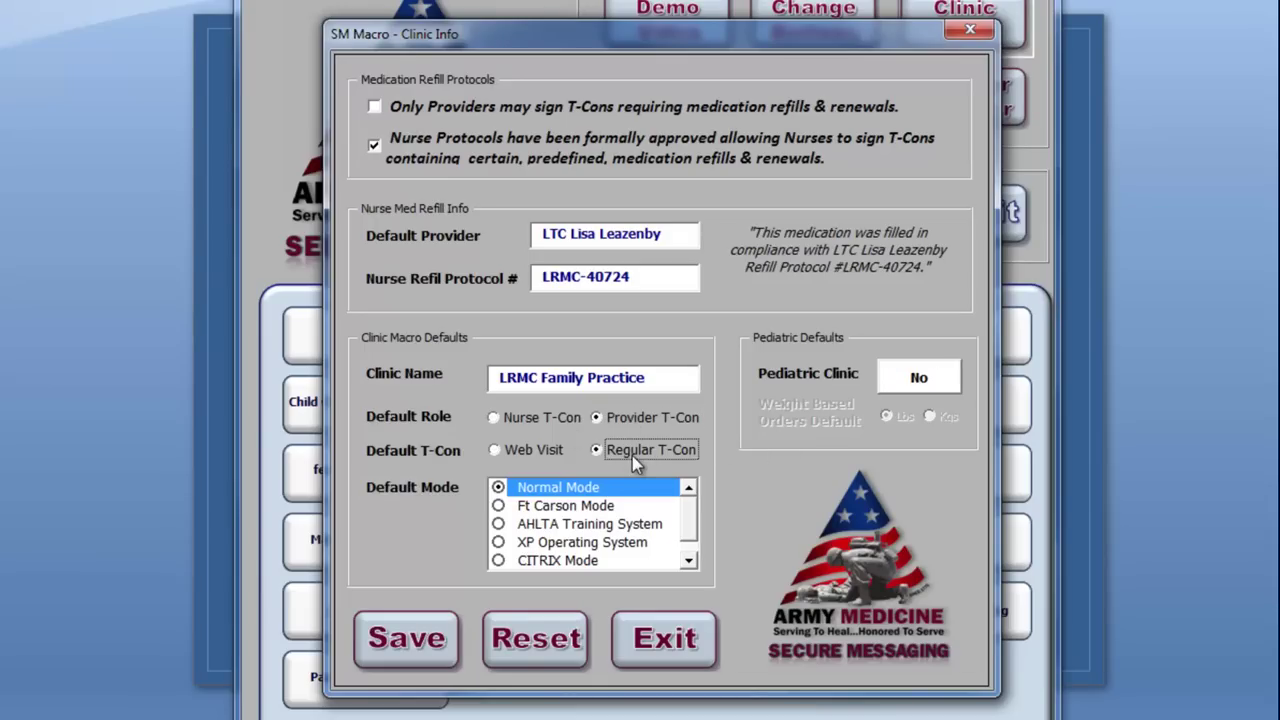
pyautogui.click(545, 524)
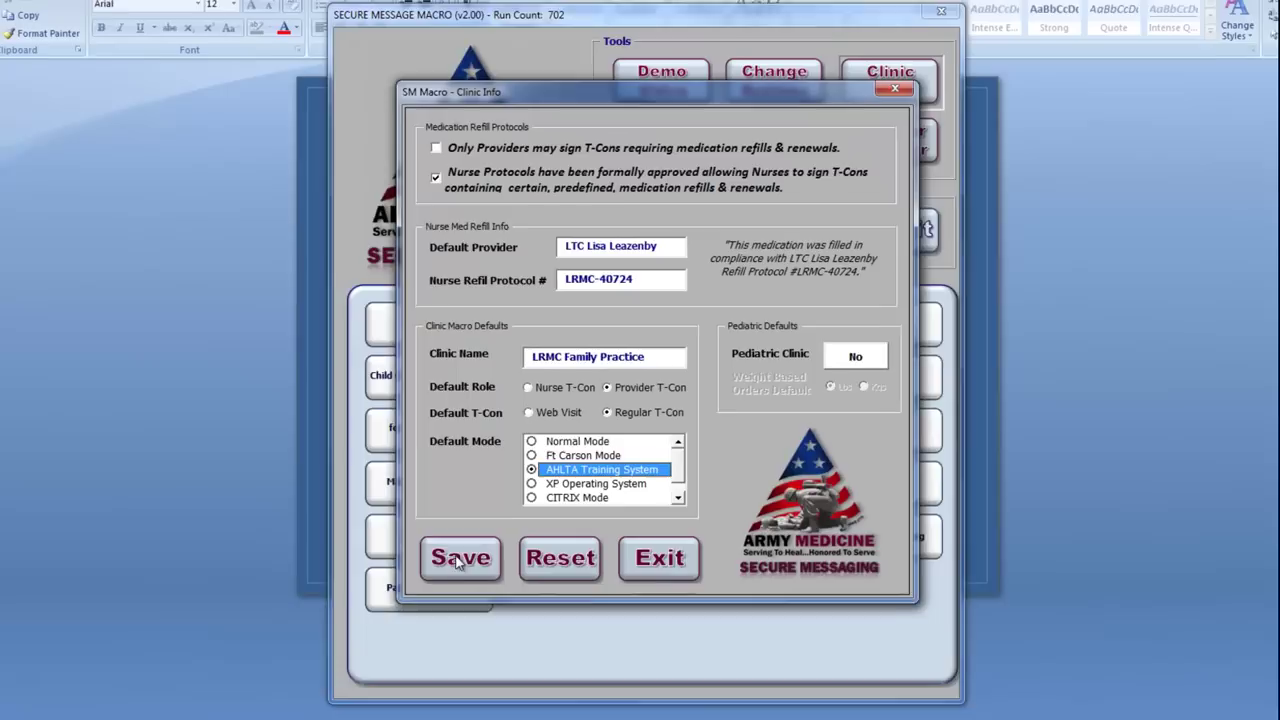
pyautogui.click(406, 638)
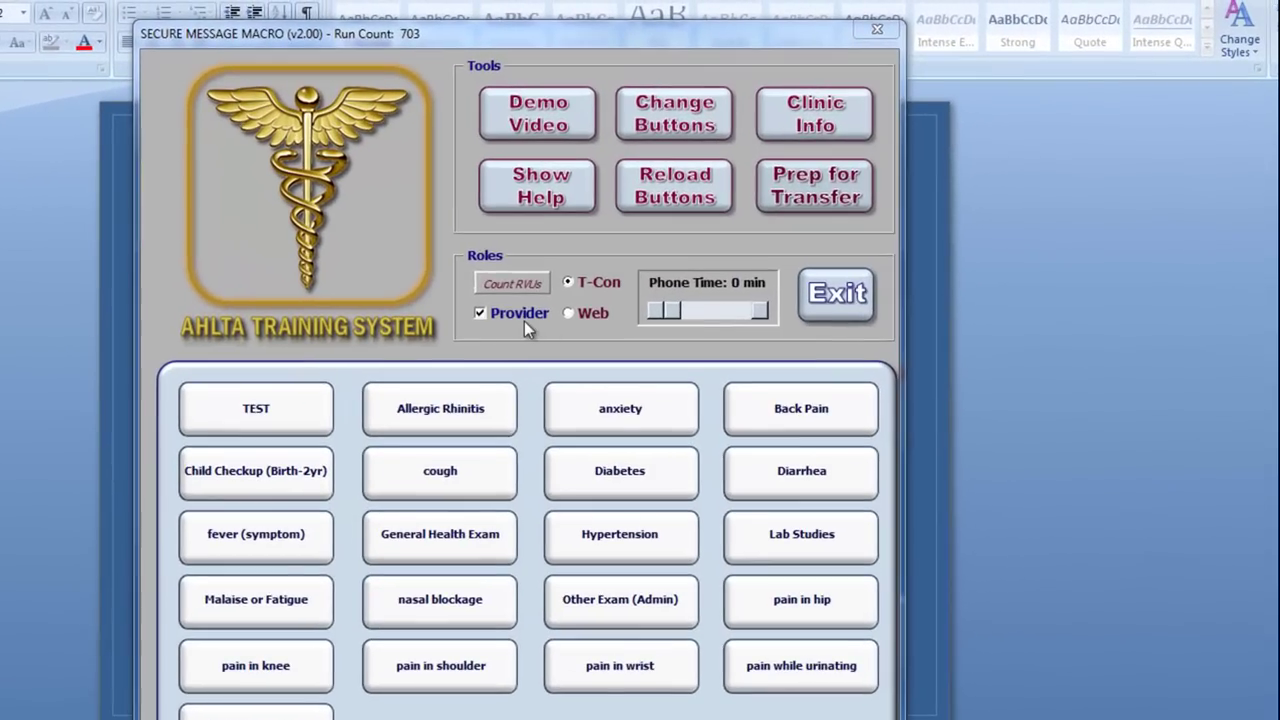
# - Toggle the Provider role, prep the codes for transfer without replacing existing ones, then exit
pyautogui.click(525, 316)
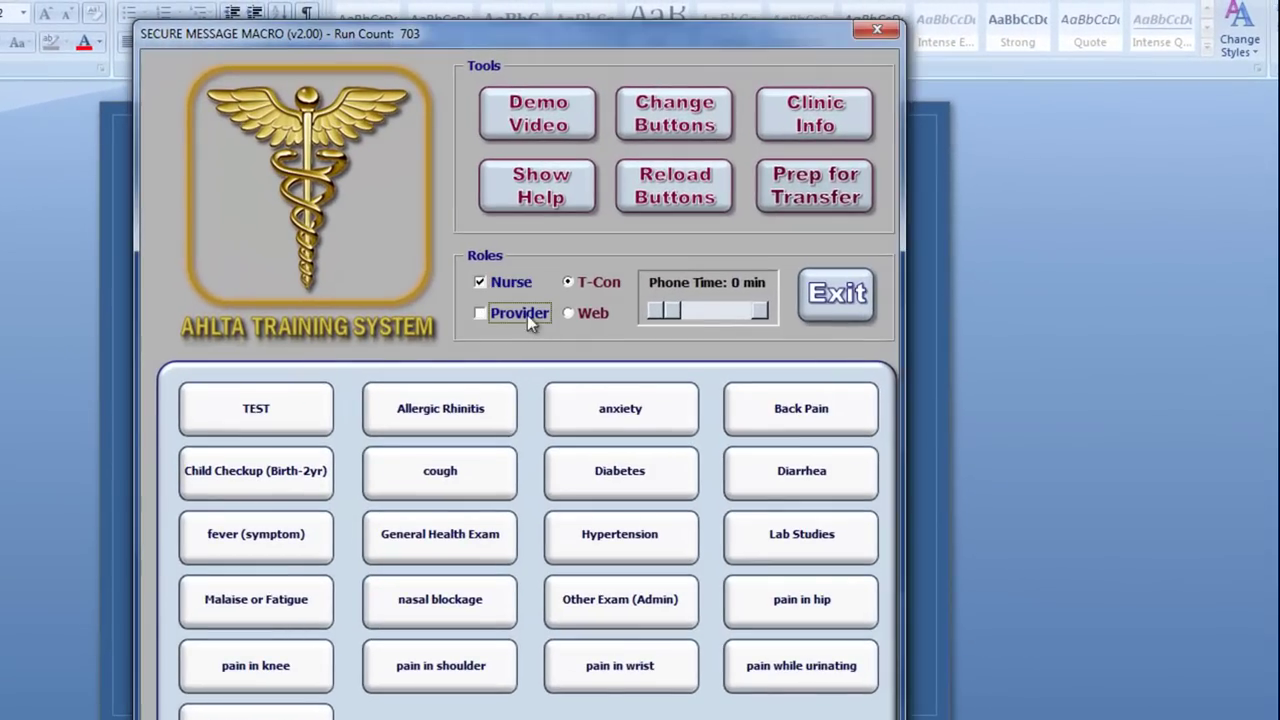
pyautogui.click(810, 193)
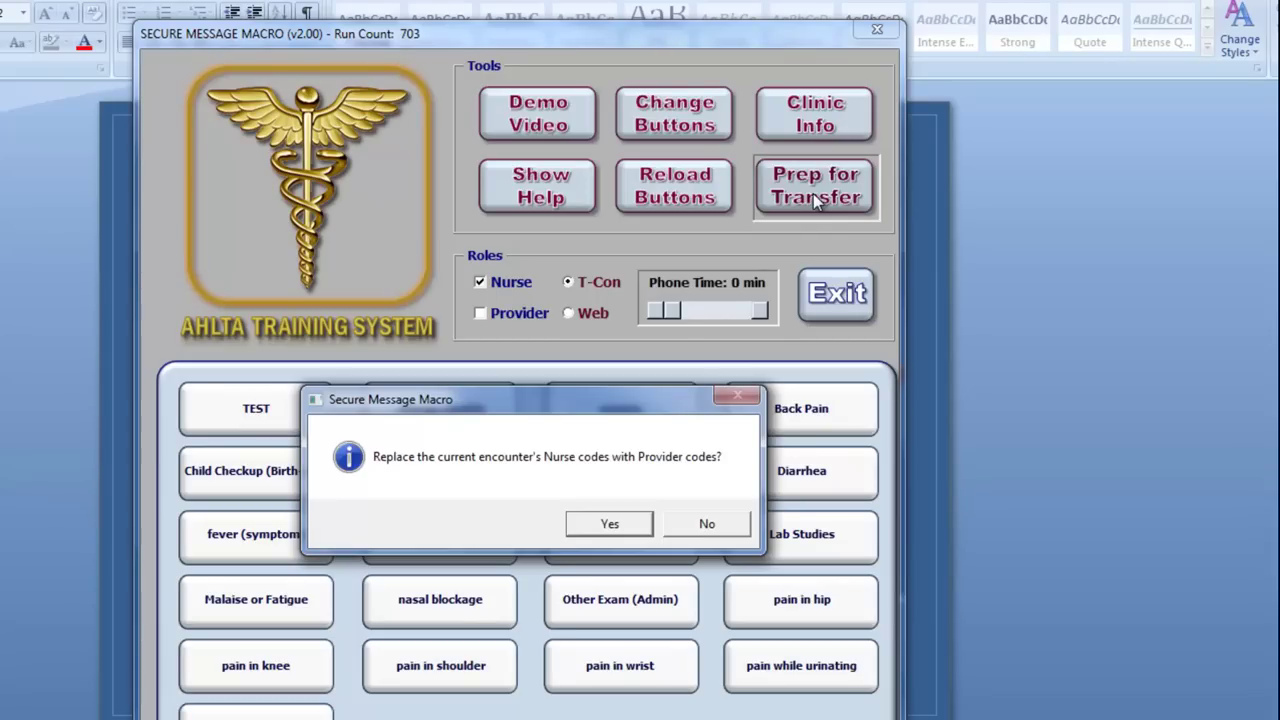
pyautogui.click(746, 526)
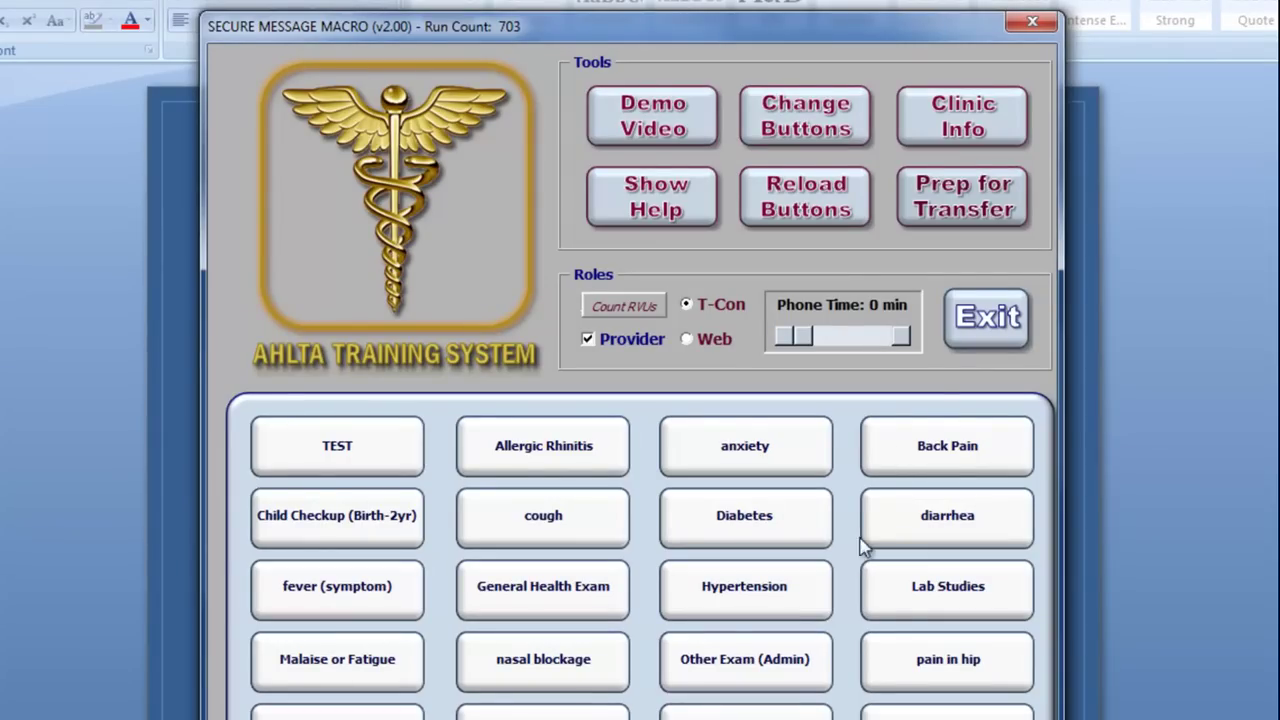
pyautogui.click(958, 338)
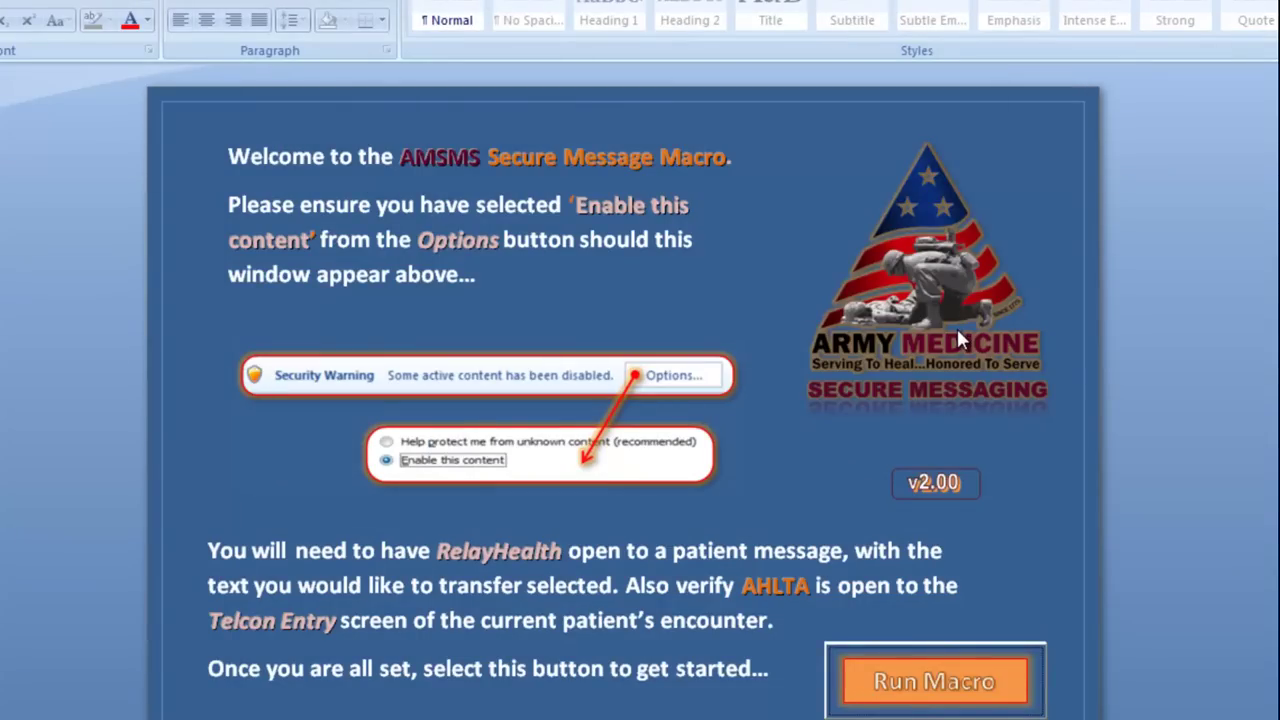